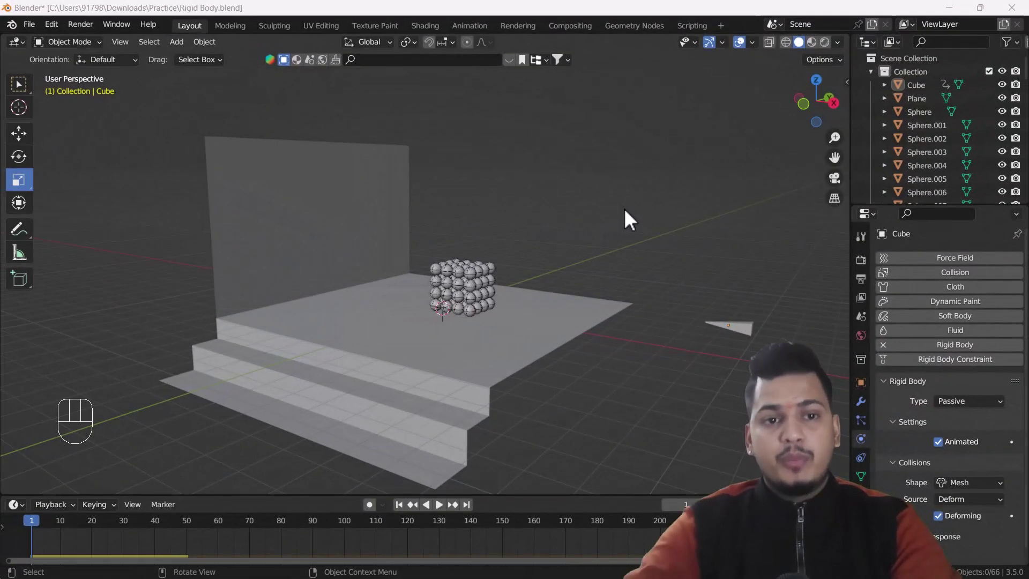
Step: Play the finished rigid-body simulation to preview the falling sphere block
{"action": "key", "text": "space"}
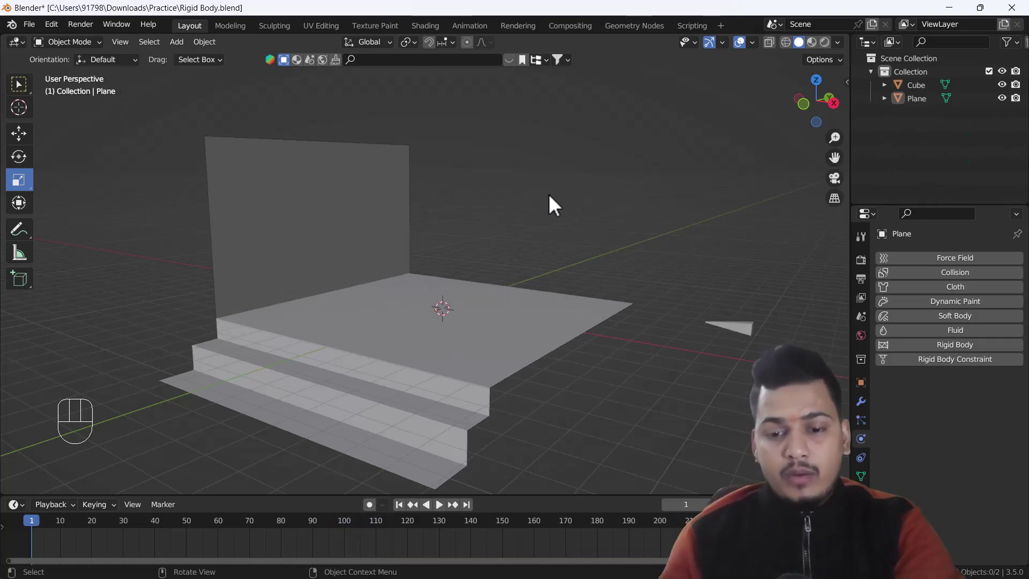
Step: Stop the animation playback and return to frame 1
{"action": "key", "text": "space"}
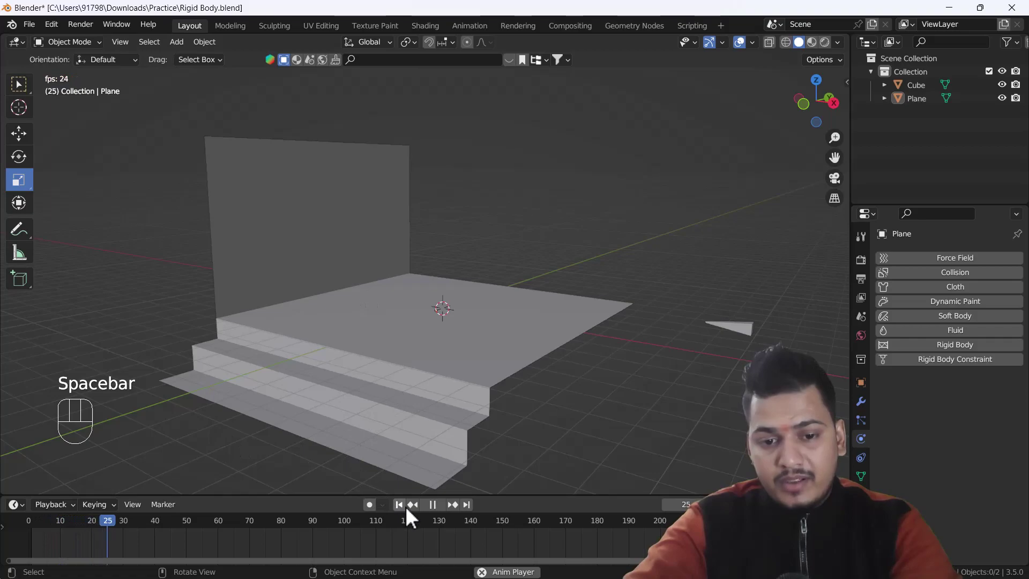
{"action": "key", "text": "space"}
{"action": "left_click", "coordinate": [401, 505]}
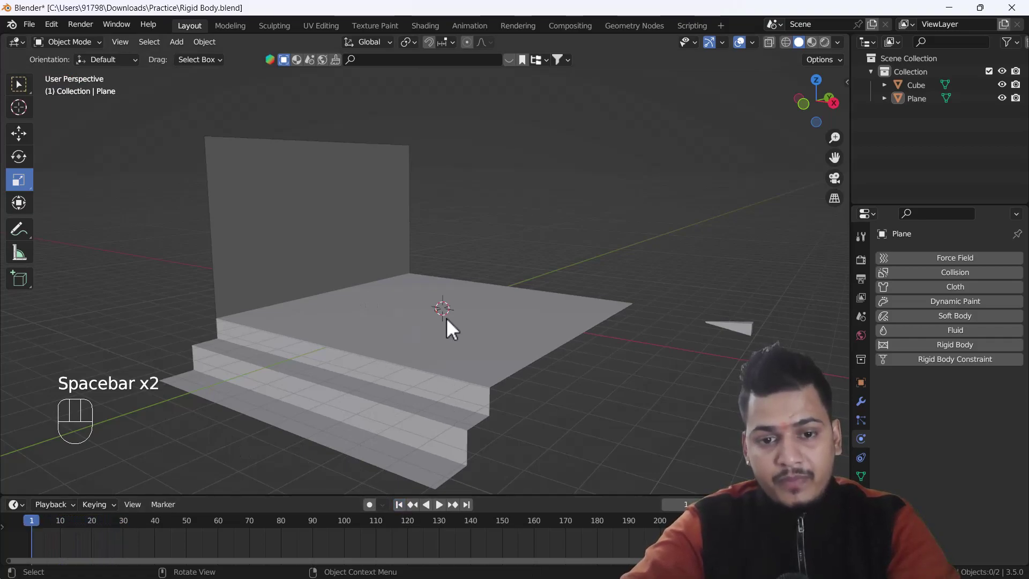
Step: Add a UV sphere, scale it to about 0.156 and apply the scale
{"action": "key", "text": "shift+a"}
{"action": "mouse_move", "coordinate": [441, 301]}
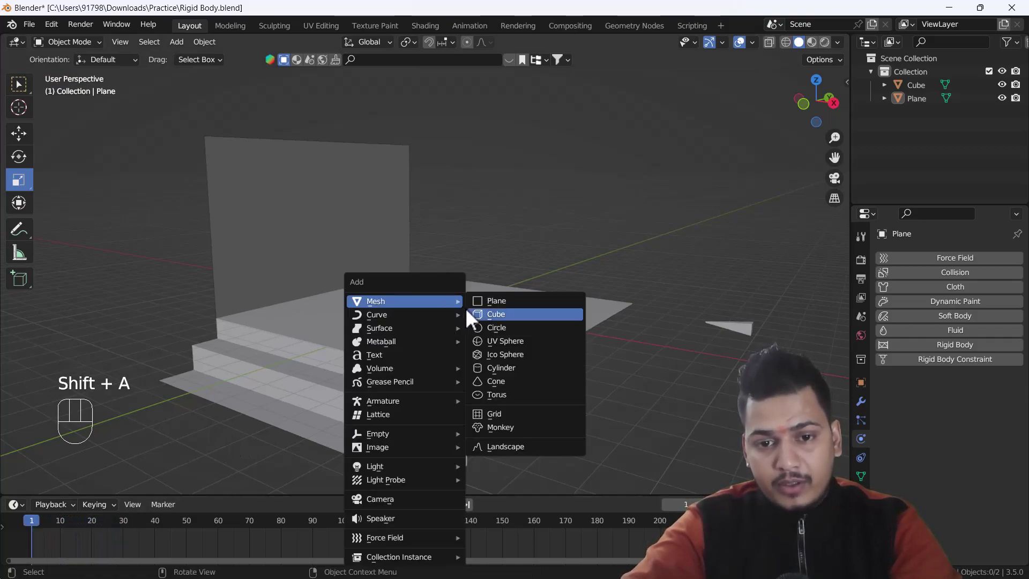
{"action": "left_click", "coordinate": [496, 341]}
{"action": "scroll", "coordinate": [489, 322], "scroll_direction": "up", "scroll_amount": 4}
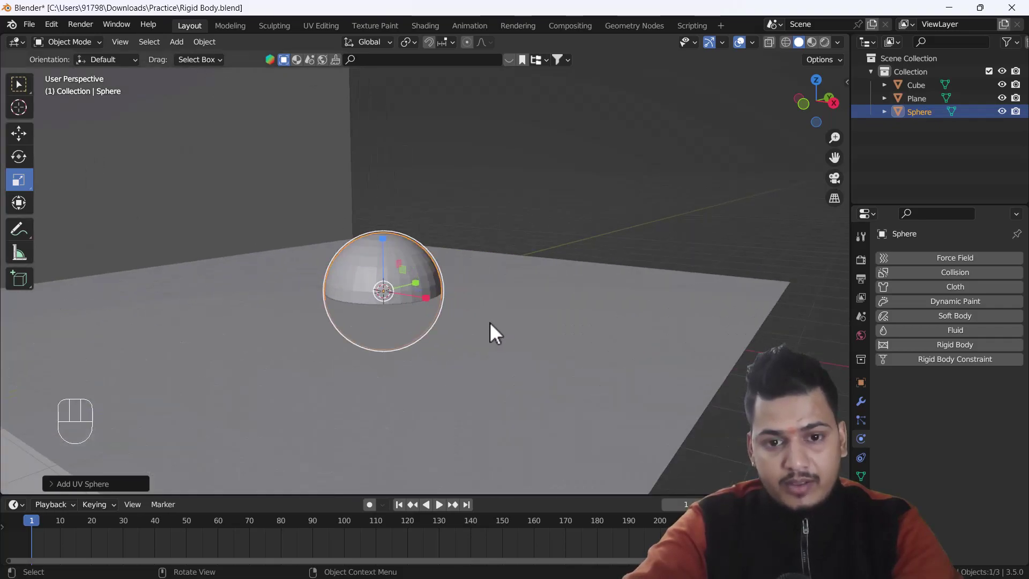
{"action": "key", "text": "s"}
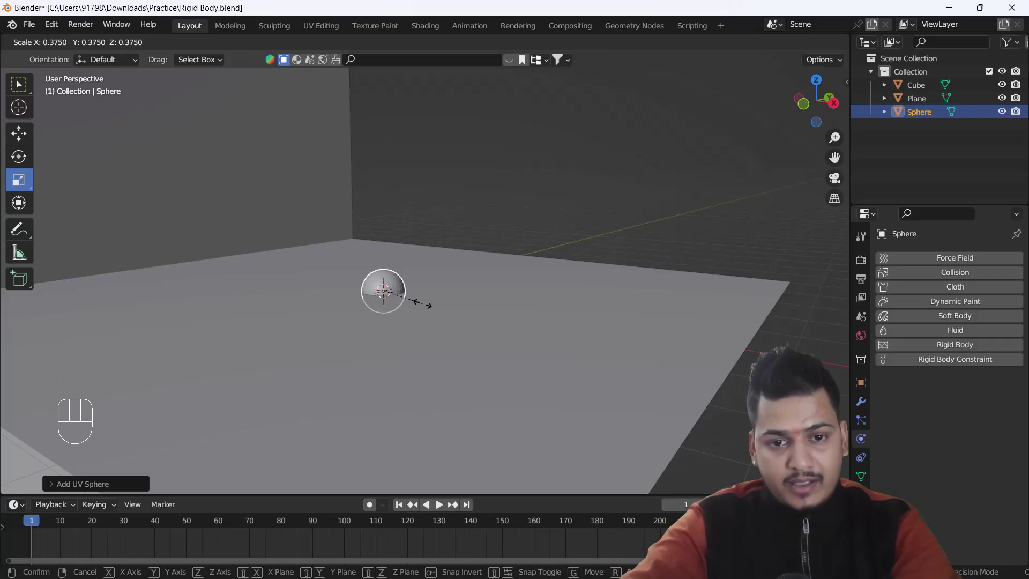
{"action": "left_click", "coordinate": [423, 303]}
{"action": "key", "text": "ctrl+a"}
{"action": "left_click", "coordinate": [403, 296]}
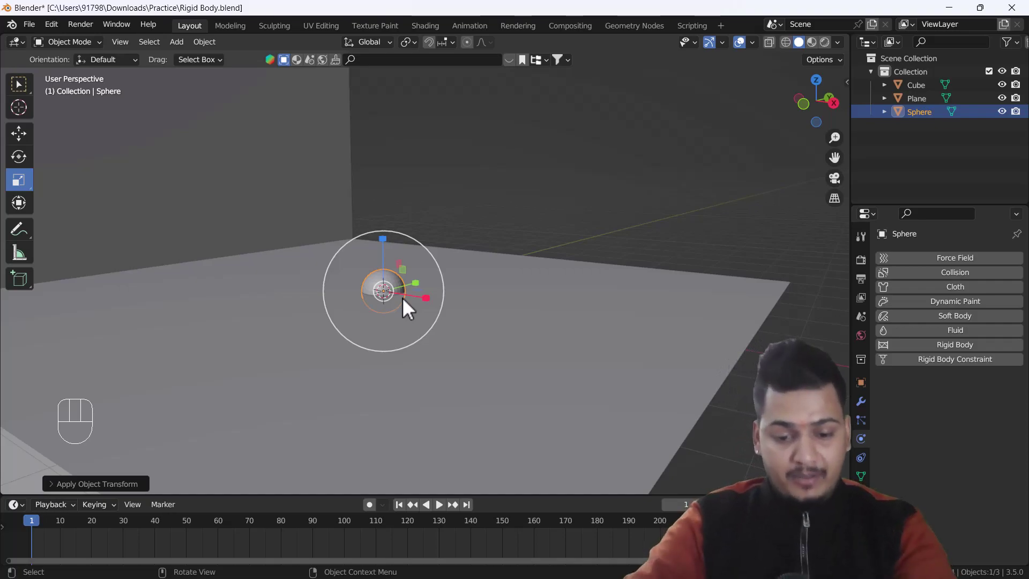
Step: Lift the sphere slightly along Z and give it smooth shading
{"action": "key", "text": "g"}
{"action": "key", "text": "z"}
{"action": "left_click", "coordinate": [403, 240]}
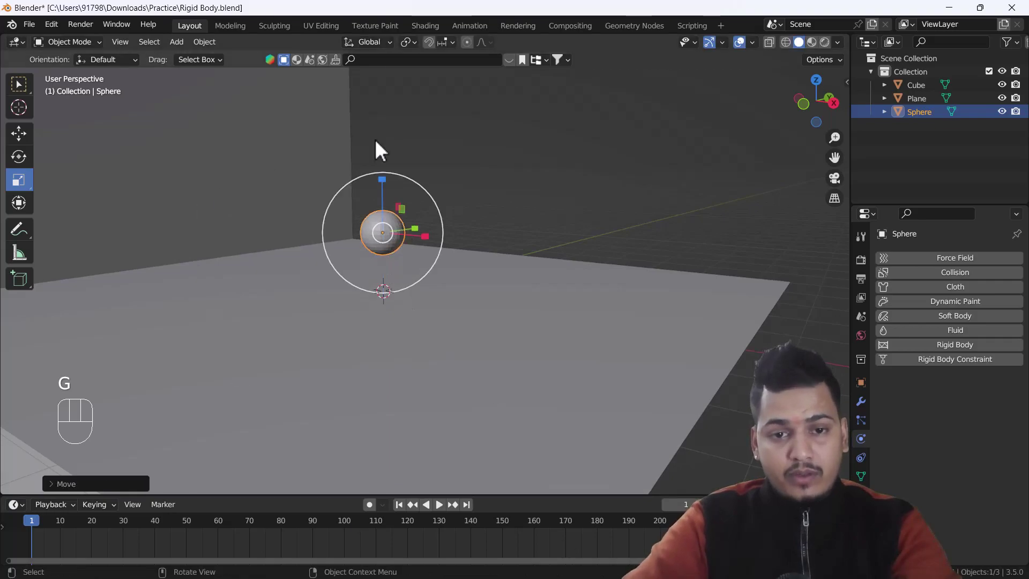
{"action": "right_click", "coordinate": [393, 231]}
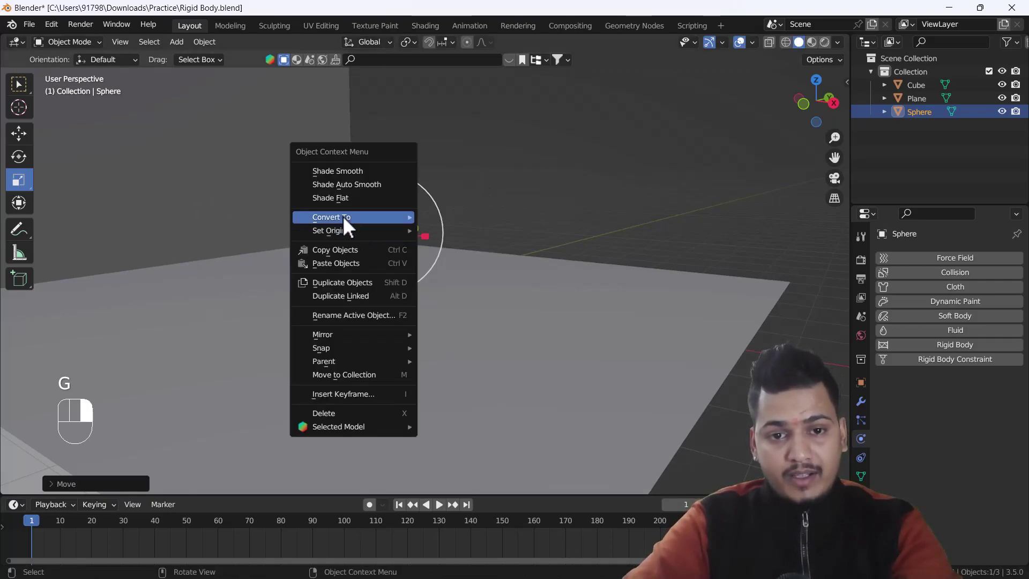
{"action": "left_click", "coordinate": [353, 173]}
Step: Shrink the sphere a little further and apply its new scale
{"action": "scroll", "coordinate": [408, 241], "scroll_direction": "up", "scroll_amount": 2}
{"action": "middle_click_drag", "start_coordinate": [369, 272], "coordinate": [377, 315], "text": "shift"}
{"action": "scroll", "coordinate": [376, 340], "scroll_direction": "down", "scroll_amount": 4}
{"action": "scroll", "coordinate": [377, 340], "scroll_direction": "down", "scroll_amount": 1}
{"action": "scroll", "coordinate": [367, 318], "scroll_direction": "up", "scroll_amount": 4}
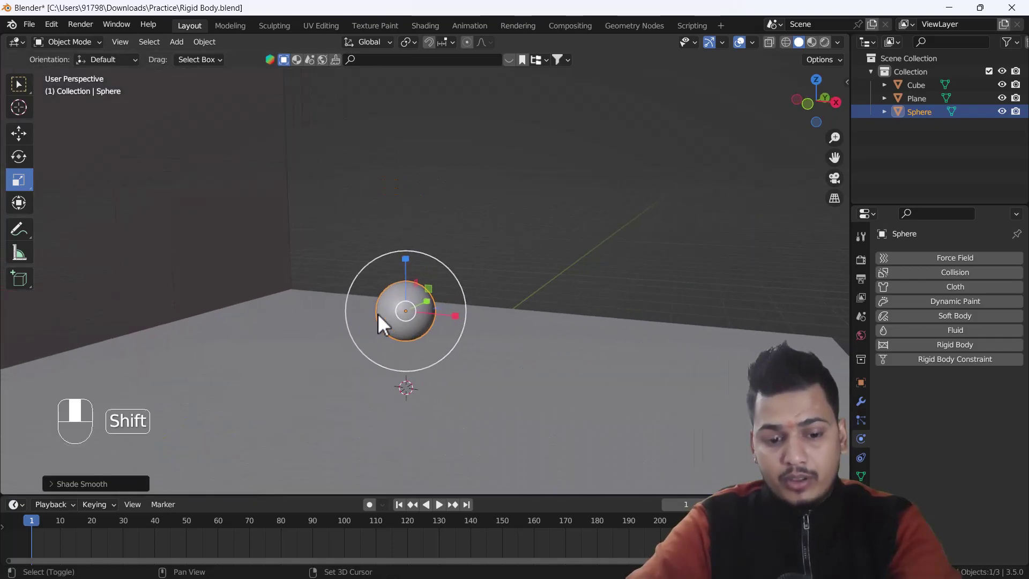
{"action": "key", "text": "s"}
{"action": "left_click", "coordinate": [447, 327]}
{"action": "key", "text": "ctrl+a"}
{"action": "left_click", "coordinate": [446, 326]}
Step: Lower the sphere along Z so it sits just above the plane
{"action": "key", "text": "w"}
{"action": "left_click_drag", "start_coordinate": [407, 279], "coordinate": [418, 340]}
{"action": "middle_click_drag", "start_coordinate": [416, 341], "coordinate": [464, 353], "text": "shift"}
{"action": "left_click", "coordinate": [861, 401]}
Step: Add an Array modifier with Count 4 and X factor 1.1
{"action": "left_click", "coordinate": [882, 259]}
{"action": "left_click", "coordinate": [740, 295]}
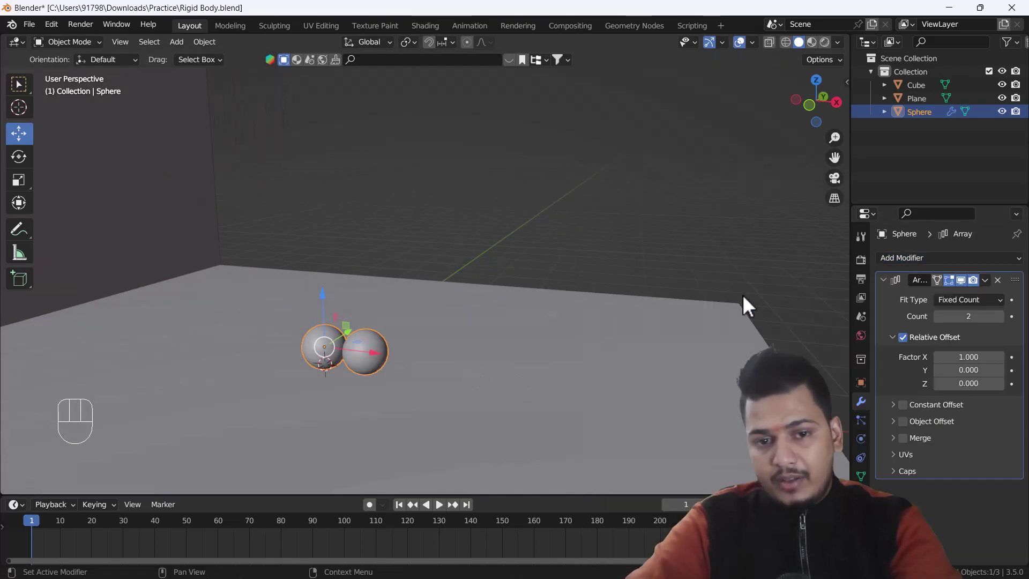
{"action": "left_click", "coordinate": [999, 356]}
{"action": "left_click", "coordinate": [1000, 316]}
{"action": "left_click", "coordinate": [1001, 316]}
{"action": "middle_click_drag", "start_coordinate": [310, 370], "coordinate": [408, 379]}
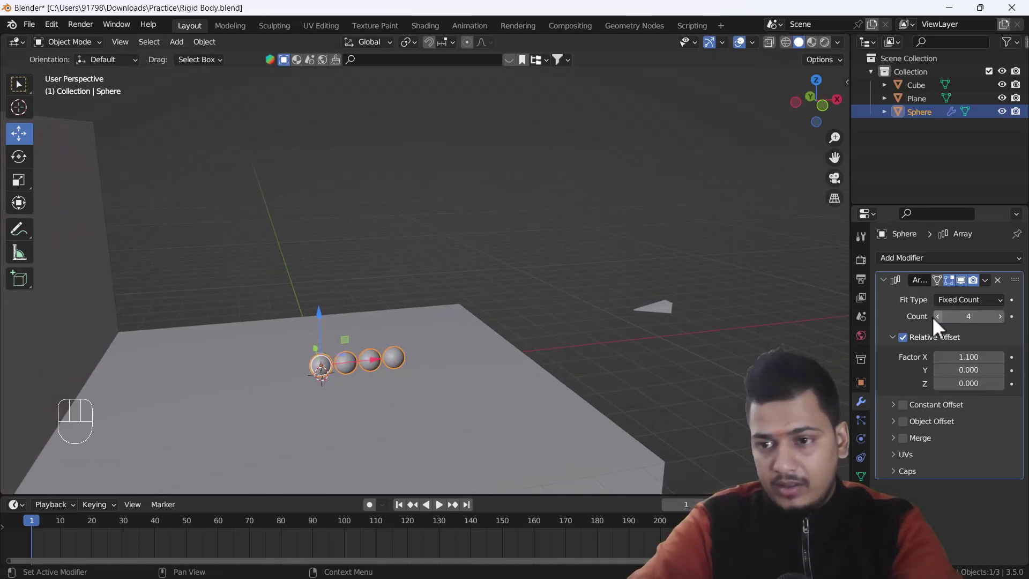
Step: Duplicate the array and change its offset to X 0, Y 1.1 for a 4×4 grid
{"action": "left_click", "coordinate": [986, 279]}
{"action": "left_click", "coordinate": [951, 308]}
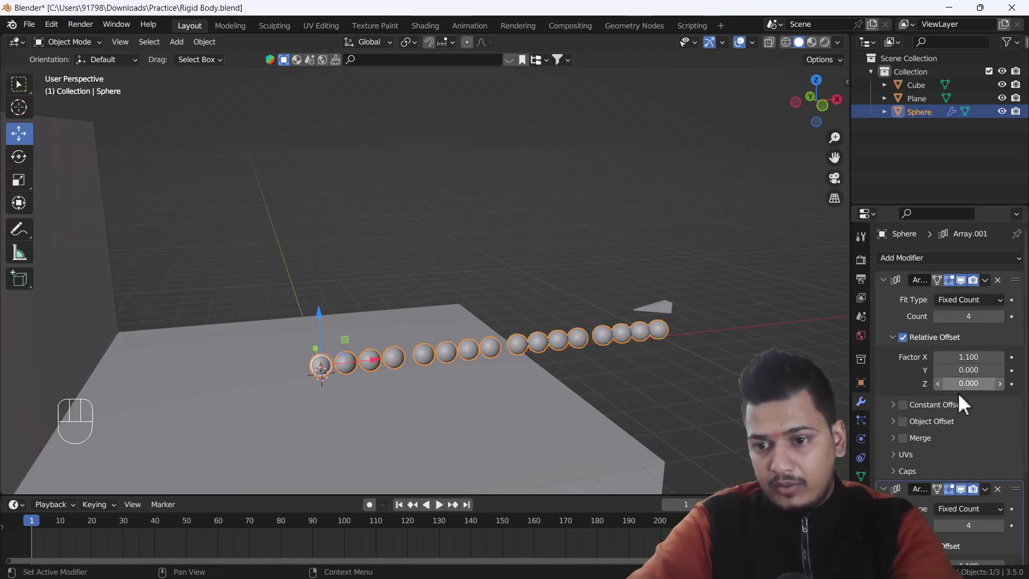
{"action": "scroll", "coordinate": [958, 392], "scroll_direction": "down", "scroll_amount": 5}
{"action": "left_click", "coordinate": [967, 480]}
{"action": "type", "text": "0"}
{"action": "key", "text": "Return"}
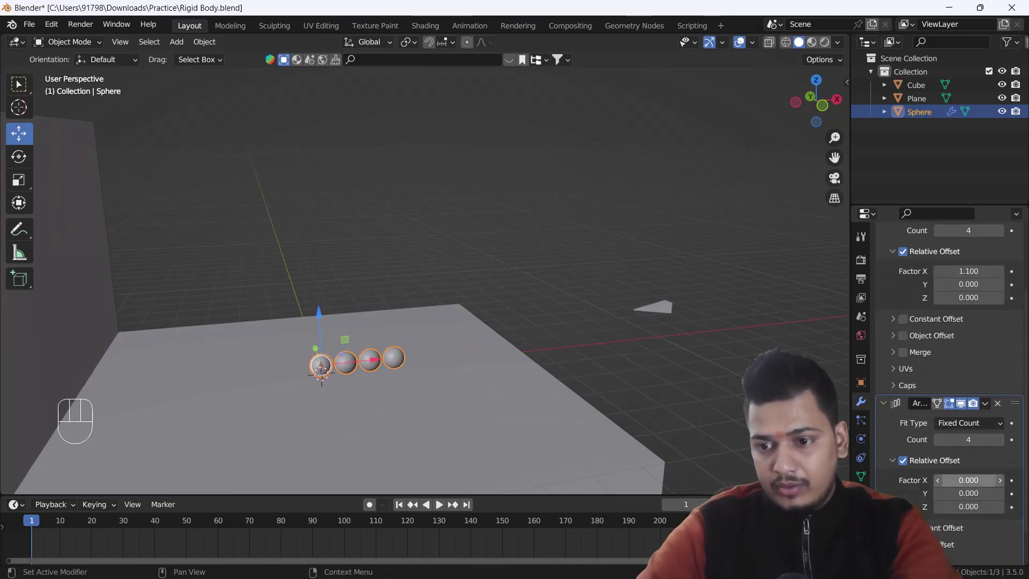
{"action": "left_click", "coordinate": [969, 493]}
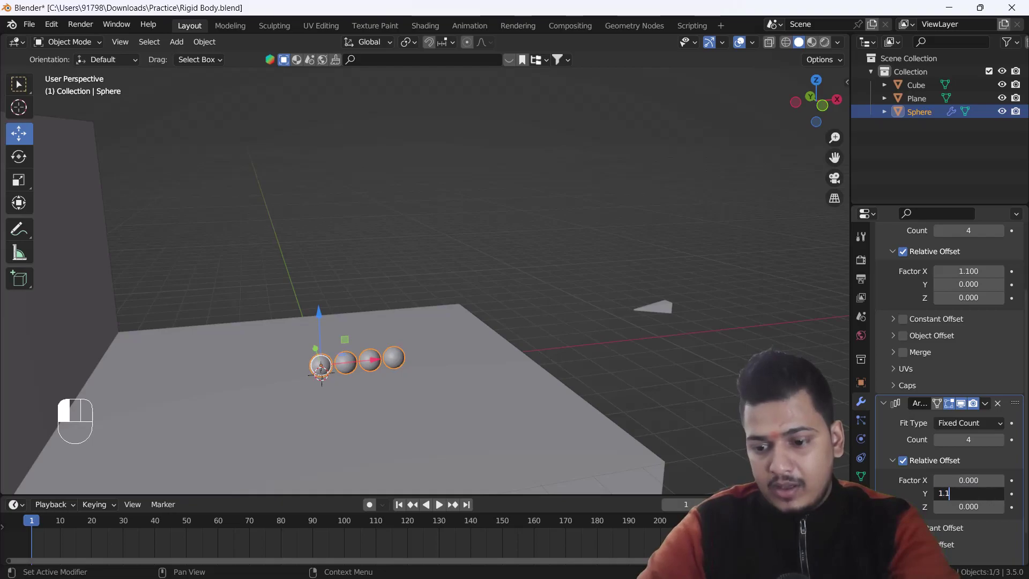
{"action": "key", "text": "Return"}
Step: Duplicate the second array with offset Y 0, Z 1.1 to stack four layers
{"action": "left_click", "coordinate": [986, 404]}
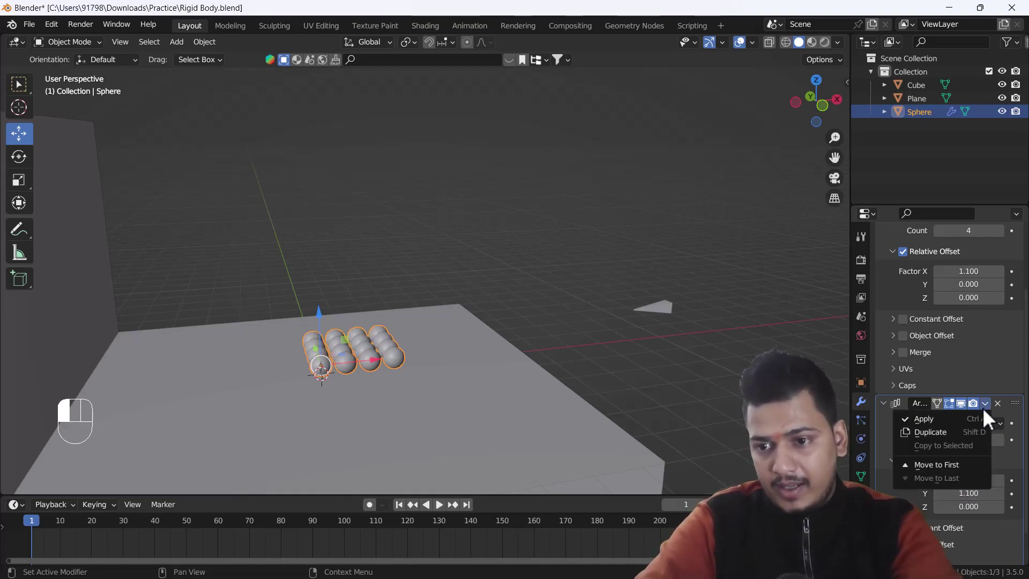
{"action": "left_click", "coordinate": [946, 430]}
{"action": "scroll", "coordinate": [958, 472], "scroll_direction": "down", "scroll_amount": 5}
{"action": "scroll", "coordinate": [967, 510], "scroll_direction": "down", "scroll_amount": 5}
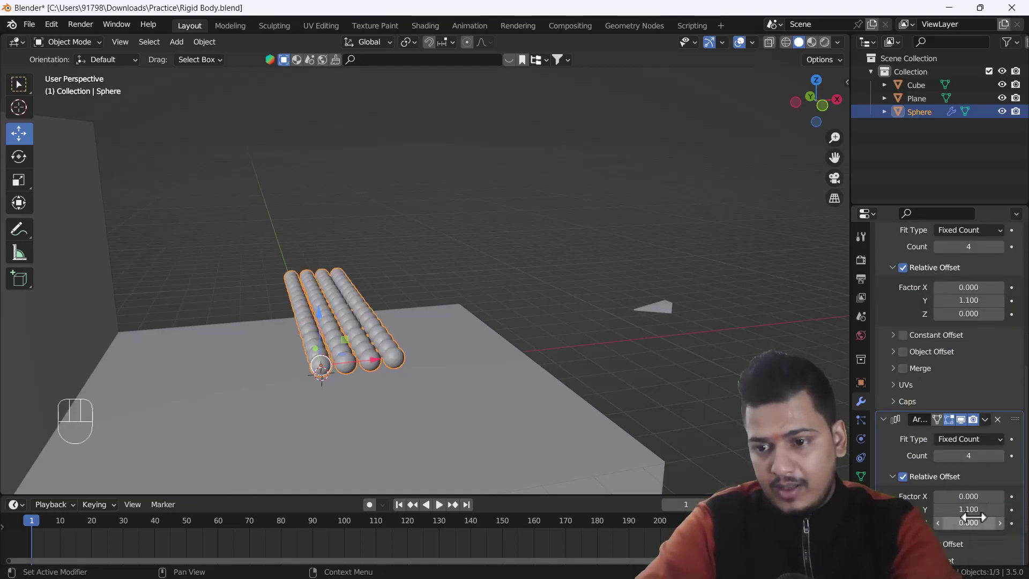
{"action": "left_click", "coordinate": [970, 455]}
{"action": "type", "text": "0"}
{"action": "key", "text": "Return"}
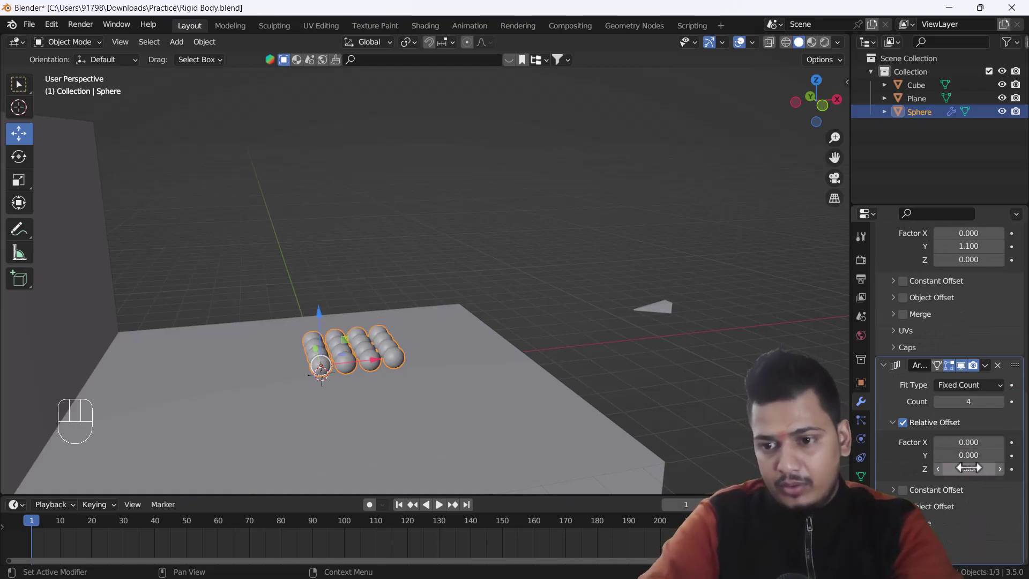
{"action": "left_click", "coordinate": [969, 470]}
{"action": "type", "text": "1"}
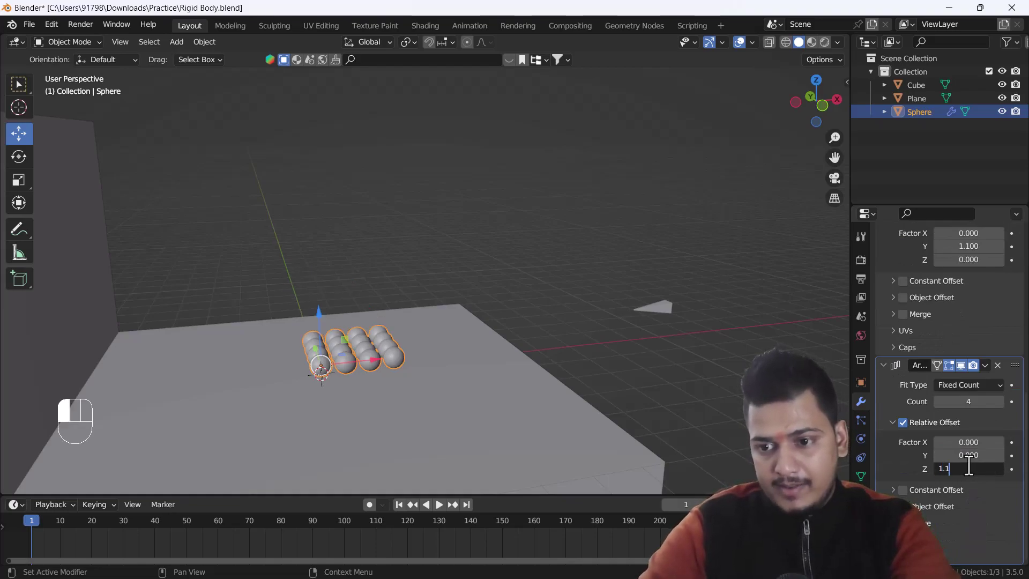
{"action": "type", "text": ".1"}
{"action": "key", "text": "Return"}
{"action": "middle_click_drag", "start_coordinate": [375, 319], "coordinate": [400, 327]}
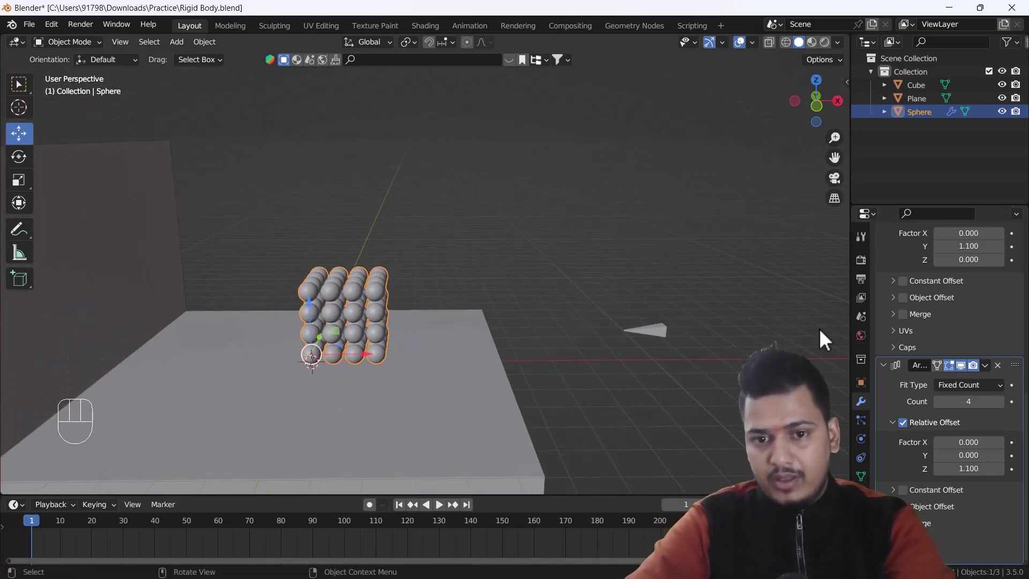
{"action": "right_click", "coordinate": [362, 290]}
Step: Convert the arrayed sphere block to a single mesh with Convert To > Mesh, then enter Edit Mode
{"action": "mouse_move", "coordinate": [321, 322]}
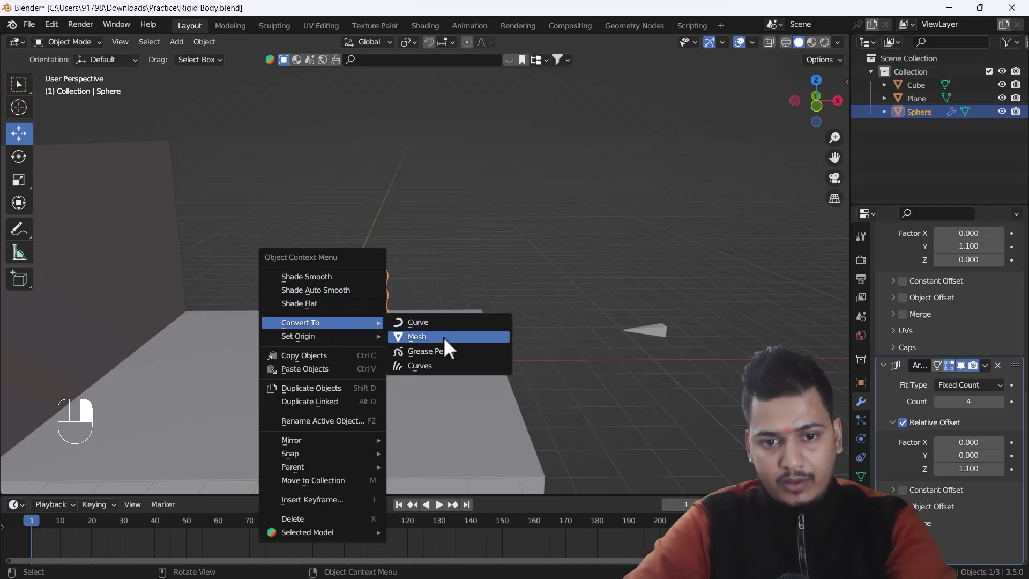
{"action": "left_click", "coordinate": [444, 348]}
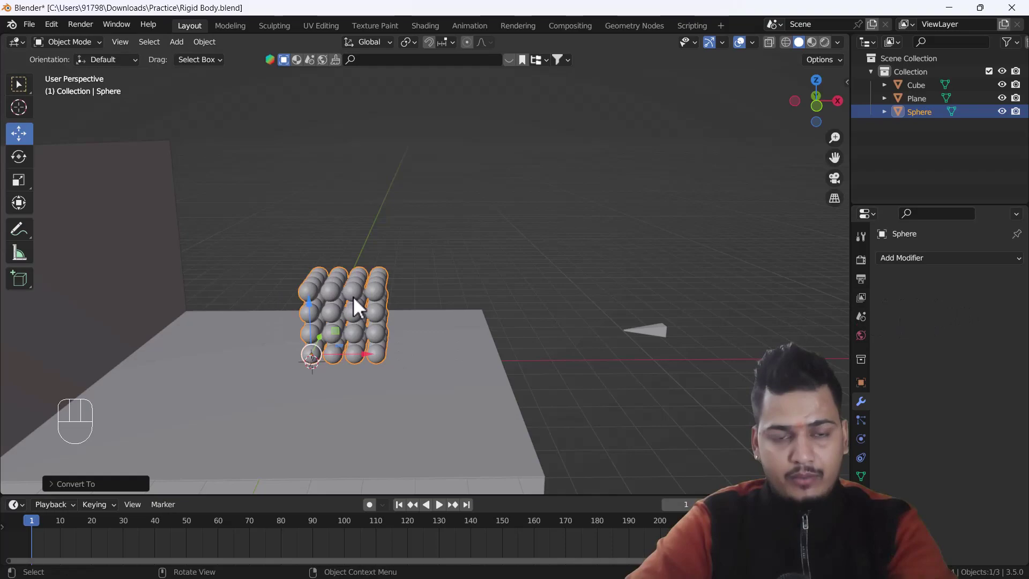
{"action": "middle_click_drag", "start_coordinate": [357, 283], "coordinate": [360, 290]}
{"action": "key", "text": "Tab"}
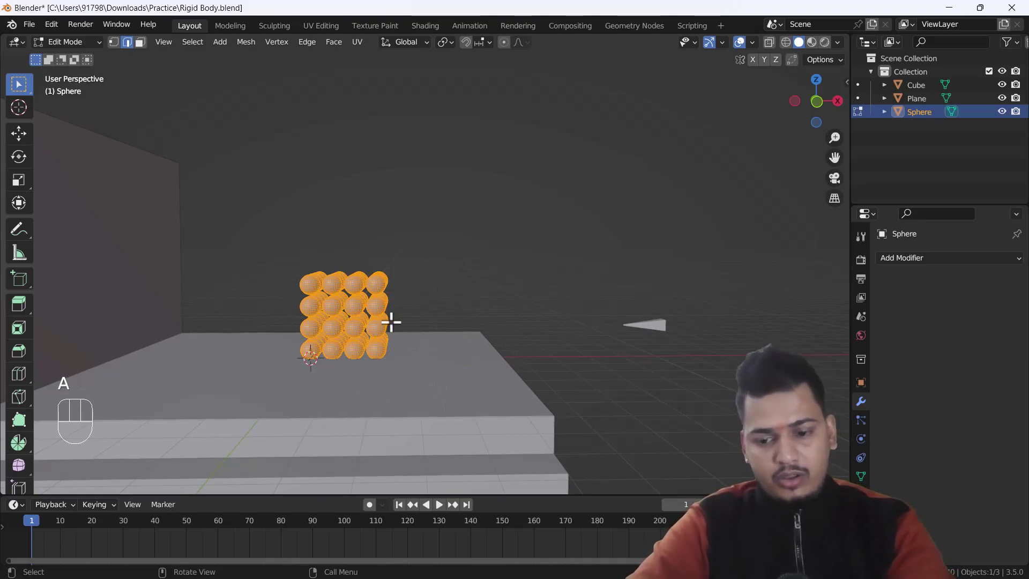
Step: Separate the mesh into individual sphere objects and return to Object Mode
{"action": "key", "text": "p"}
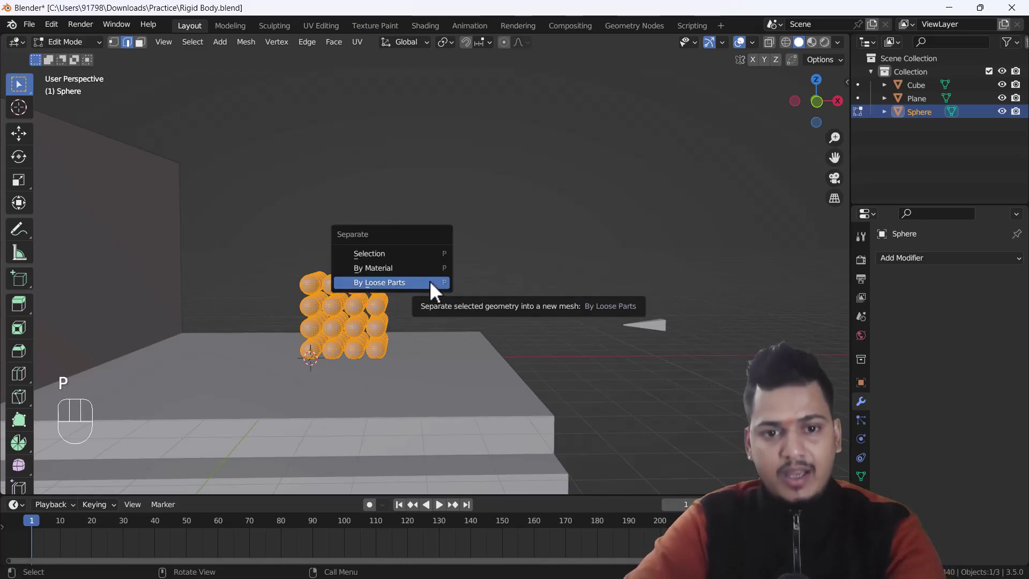
{"action": "left_click", "coordinate": [394, 283]}
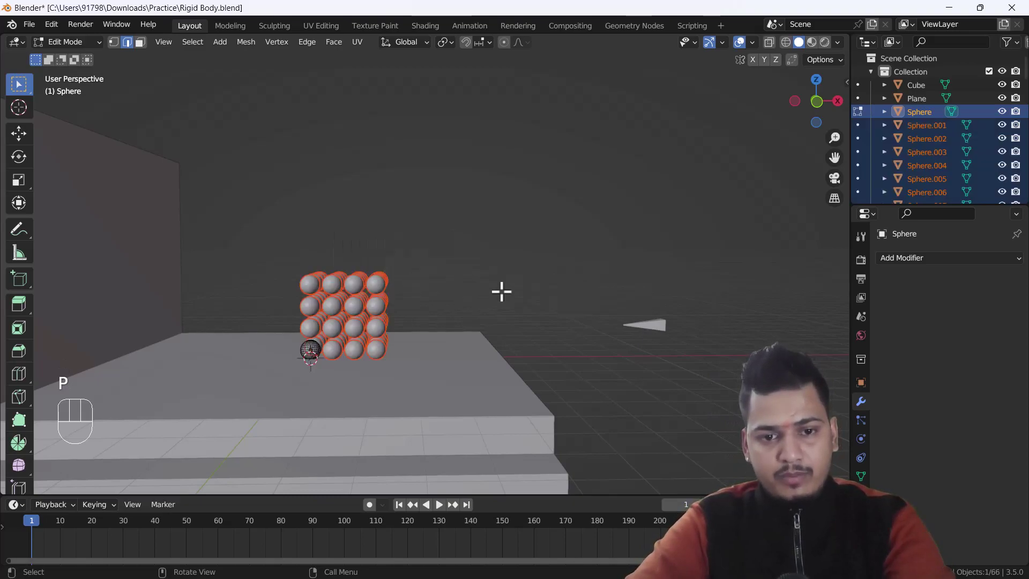
{"action": "key", "text": "Tab"}
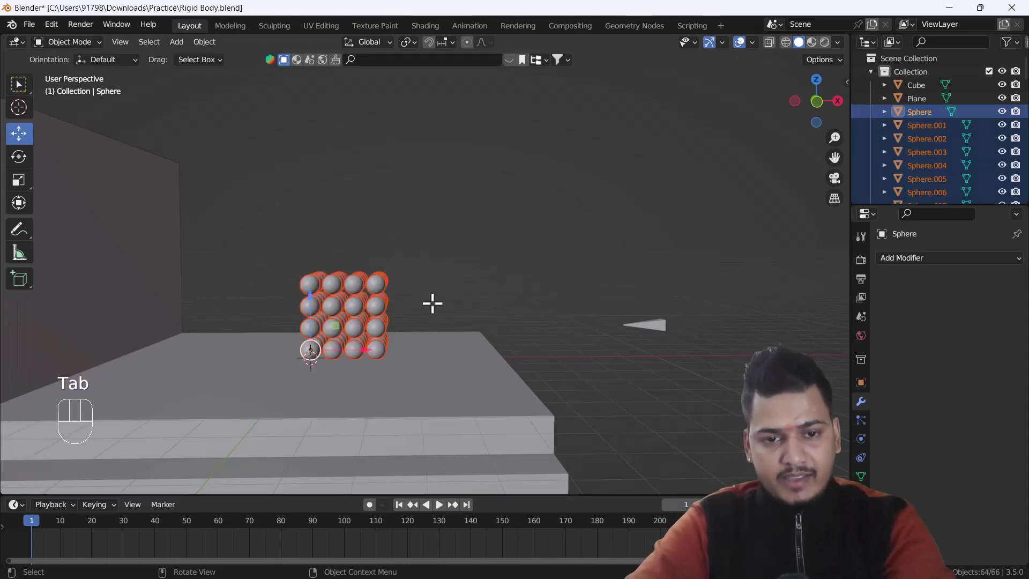
Step: Set each sphere's origin to its geometry and nudge the block along Z
{"action": "right_click", "coordinate": [482, 217]}
{"action": "mouse_move", "coordinate": [483, 218]}
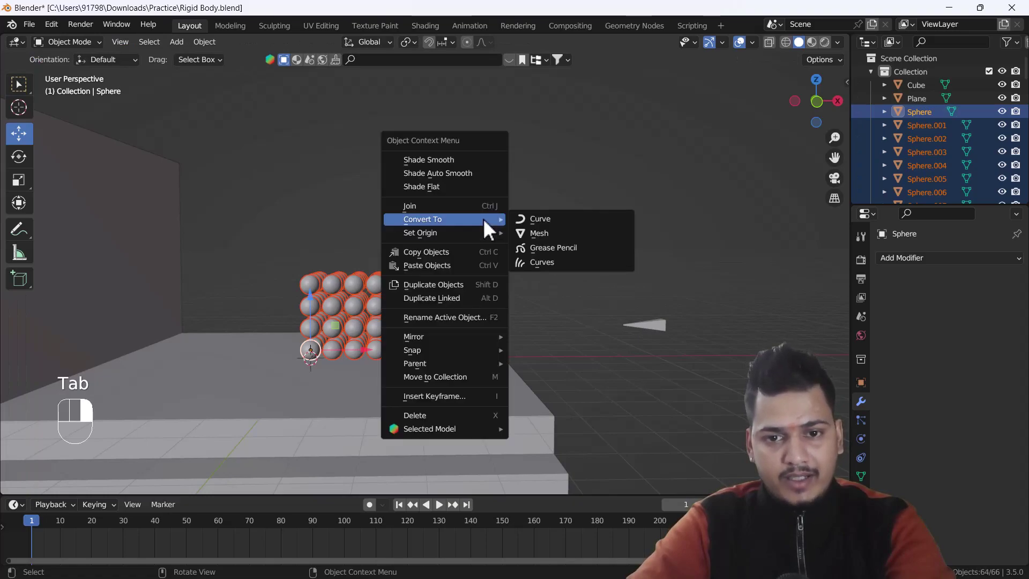
{"action": "mouse_move", "coordinate": [433, 232]}
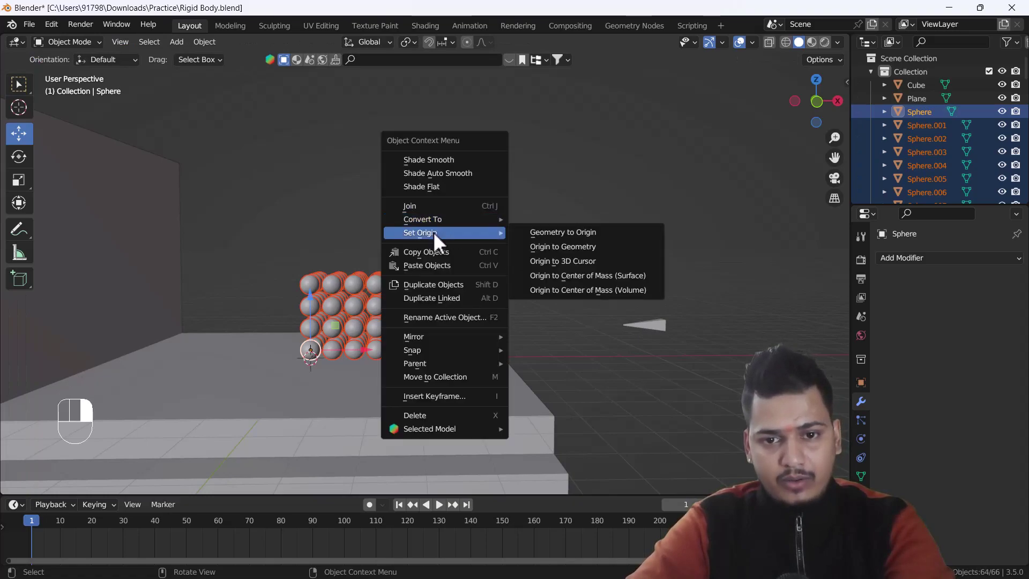
{"action": "left_click", "coordinate": [575, 245]}
{"action": "scroll", "coordinate": [299, 380], "scroll_direction": "up", "scroll_amount": 5}
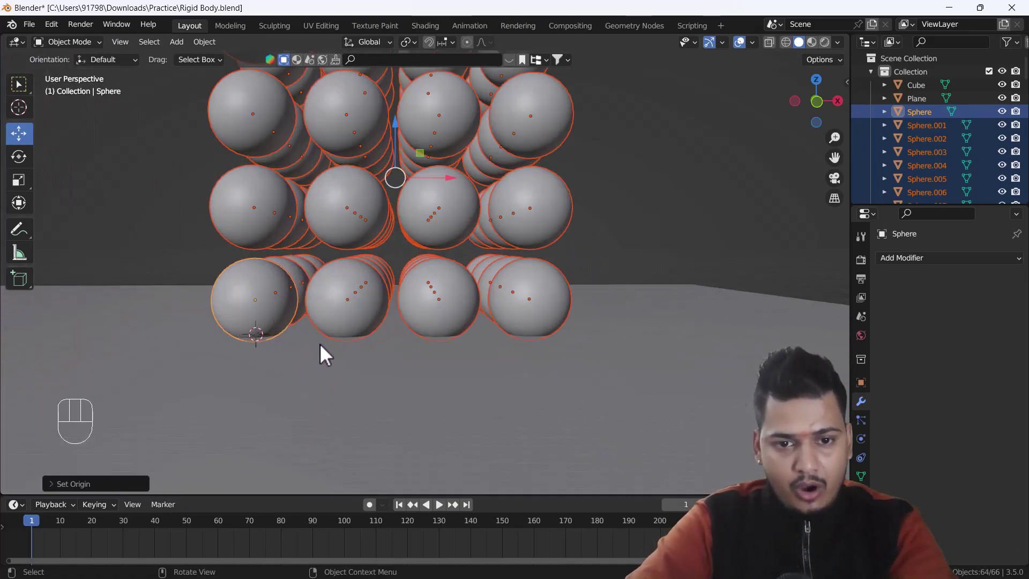
{"action": "key", "text": "g"}
{"action": "key", "text": "z"}
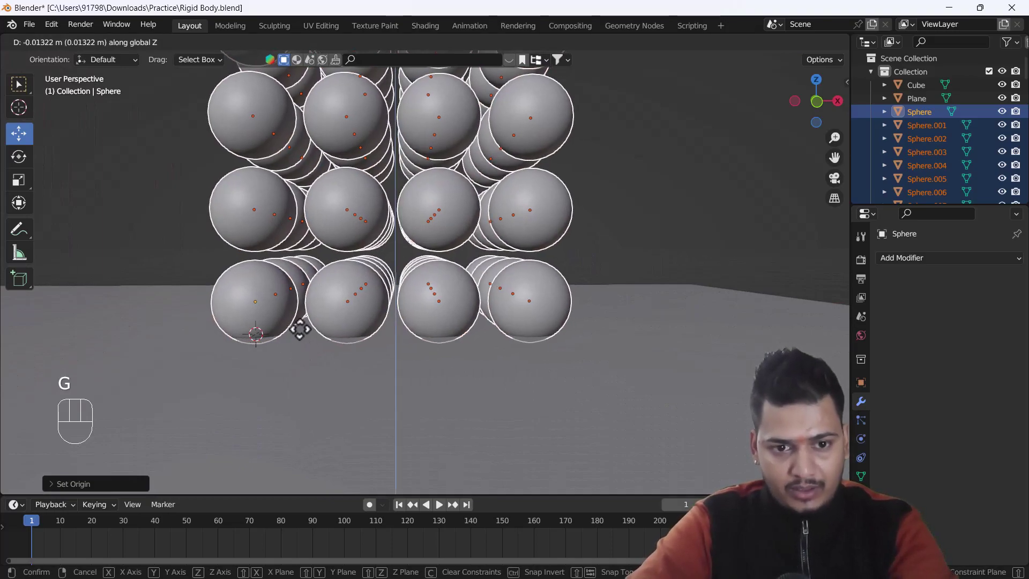
{"action": "left_click", "coordinate": [368, 328]}
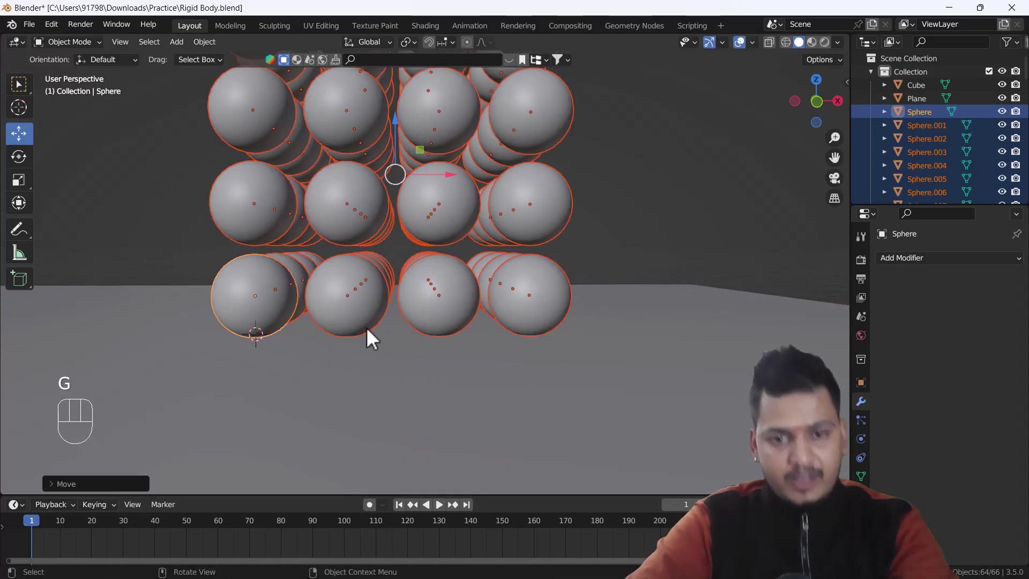
{"action": "scroll", "coordinate": [368, 329], "scroll_direction": "down", "scroll_amount": 6}
Step: Deselect the spheres and select the floor plane
{"action": "key", "text": "alt+a"}
{"action": "middle_click_drag", "start_coordinate": [398, 298], "coordinate": [400, 322]}
{"action": "scroll", "coordinate": [386, 316], "scroll_direction": "down", "scroll_amount": 5}
{"action": "scroll", "coordinate": [406, 322], "scroll_direction": "up", "scroll_amount": 3}
{"action": "middle_click_drag", "start_coordinate": [321, 293], "coordinate": [468, 292], "text": "shift"}
{"action": "middle_click_drag", "start_coordinate": [420, 342], "coordinate": [359, 384]}
{"action": "left_click", "coordinate": [358, 384]}
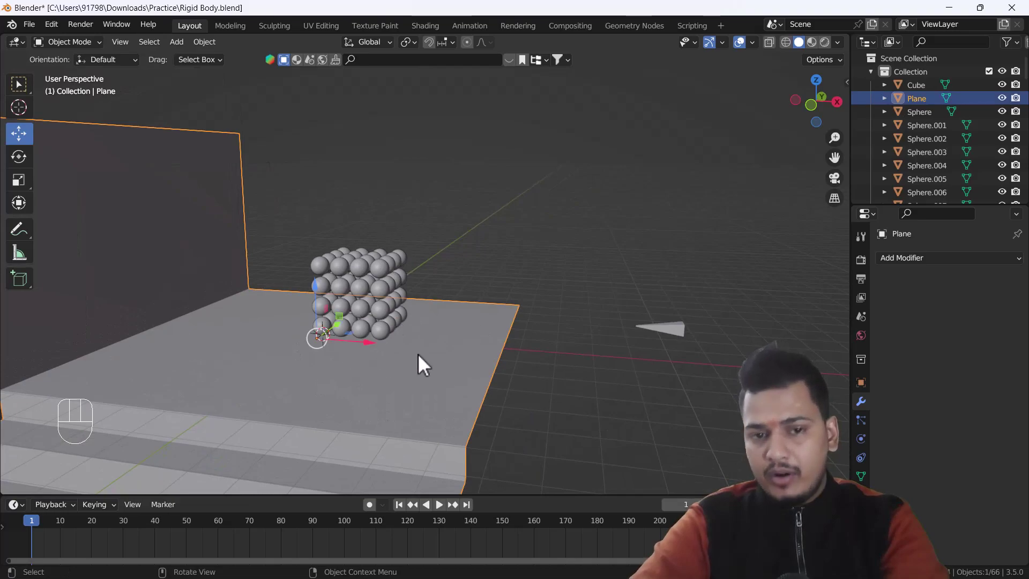
Step: Add a Rigid Body to the Plane with Type Passive and Collision Shape Mesh
{"action": "left_click", "coordinate": [948, 258]}
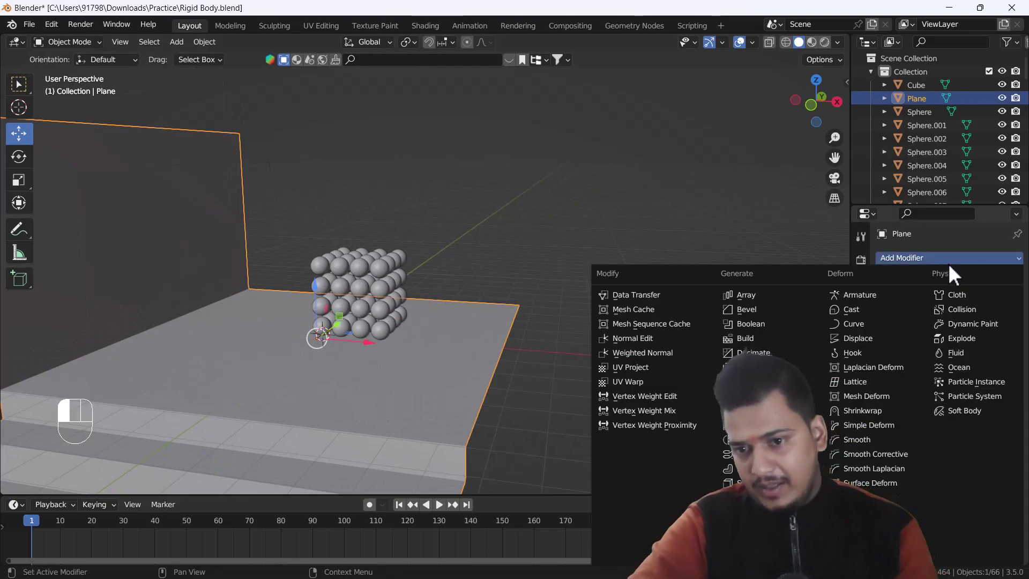
{"action": "key", "text": "Escape"}
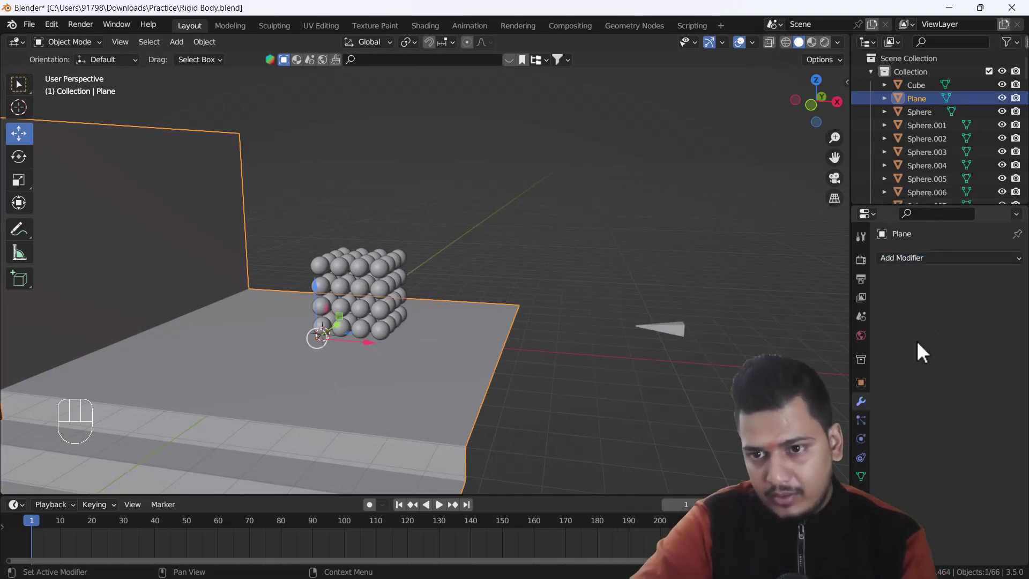
{"action": "left_click", "coordinate": [861, 438]}
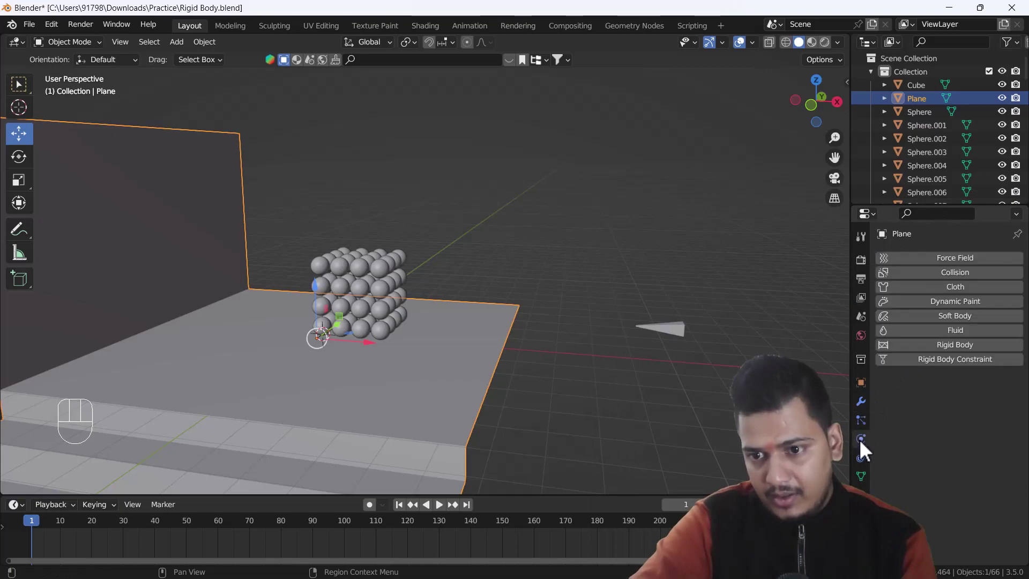
{"action": "left_click", "coordinate": [965, 345]}
{"action": "left_click", "coordinate": [964, 400]}
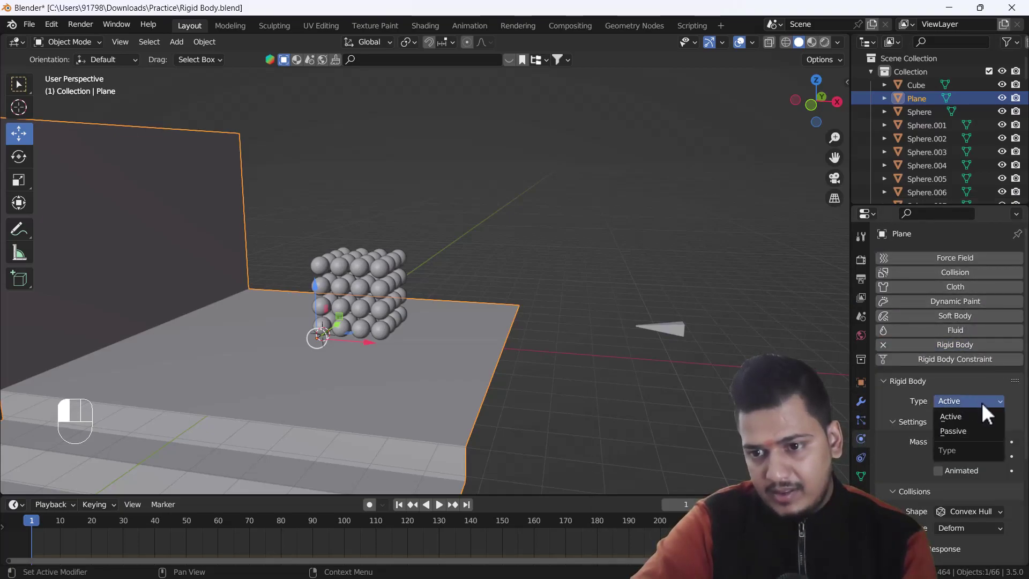
{"action": "left_click", "coordinate": [965, 431]}
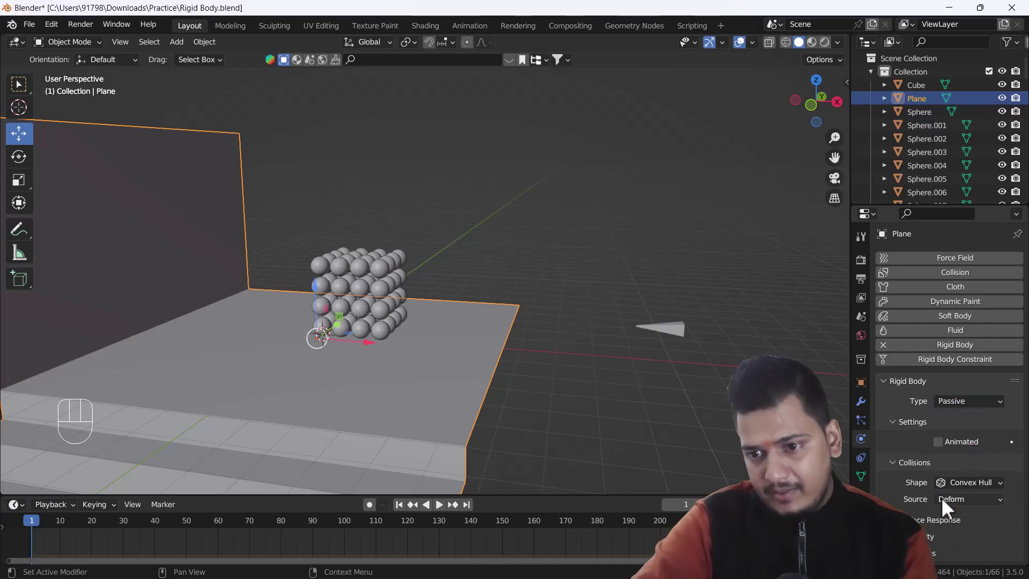
{"action": "left_click", "coordinate": [978, 481]}
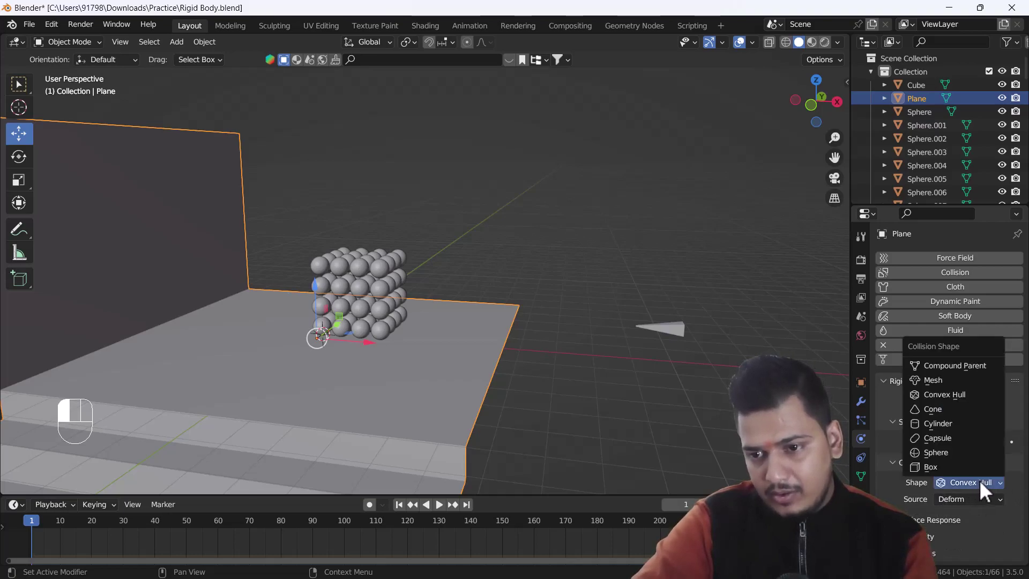
{"action": "left_click", "coordinate": [941, 380]}
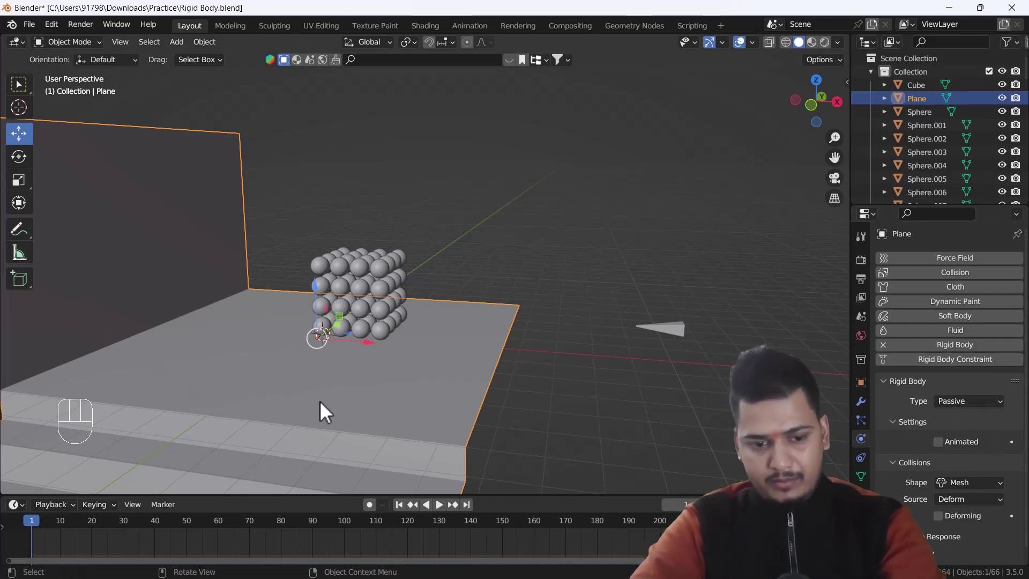
{"action": "scroll", "coordinate": [393, 289], "scroll_direction": "down", "scroll_amount": 2}
{"action": "scroll", "coordinate": [382, 306], "scroll_direction": "up", "scroll_amount": 2}
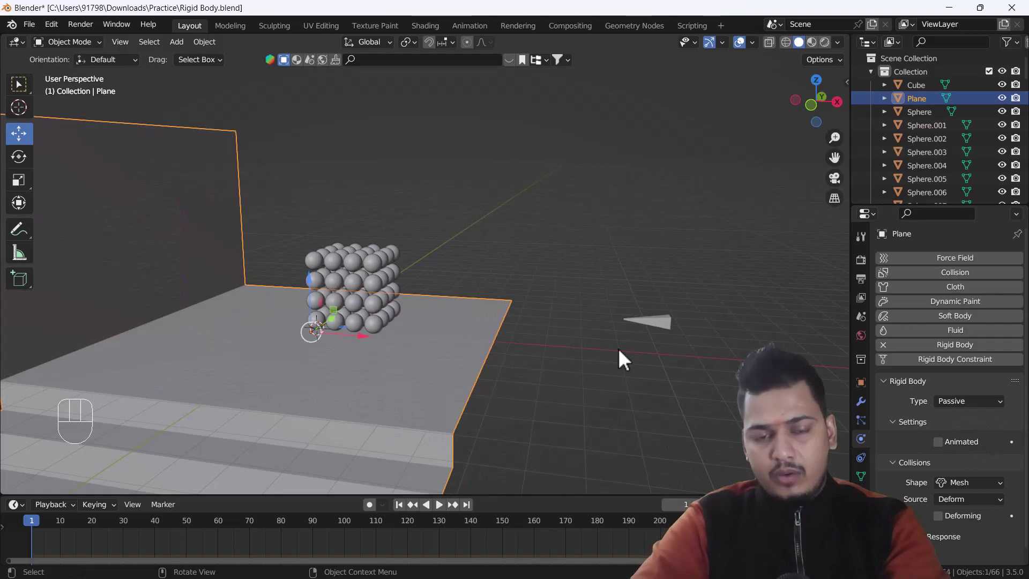
Step: Select Sphere.051, add a Rigid Body and set its collision shape to Sphere
{"action": "left_click", "coordinate": [375, 258]}
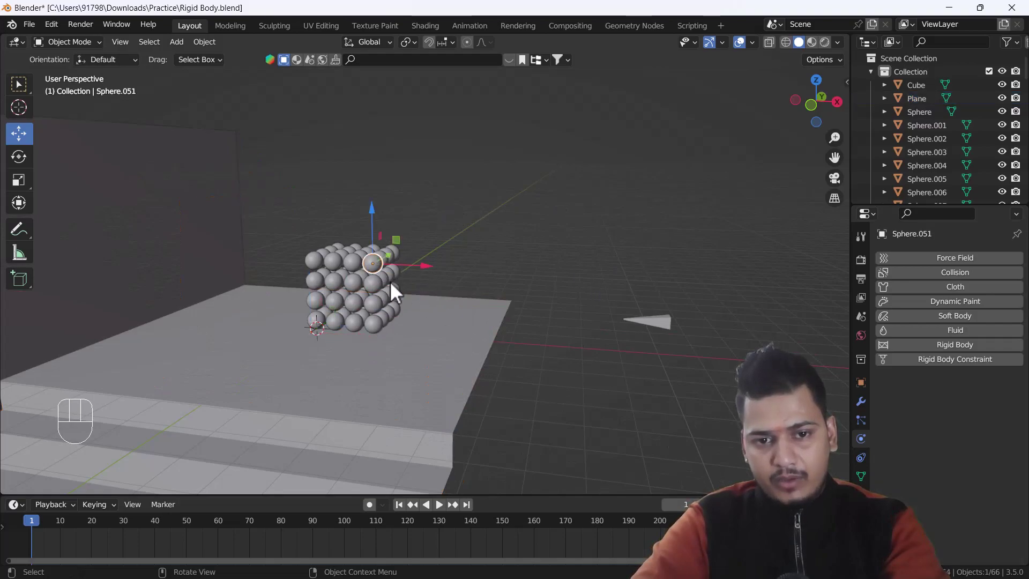
{"action": "left_click", "coordinate": [963, 346]}
{"action": "scroll", "coordinate": [972, 426], "scroll_direction": "down", "scroll_amount": 1}
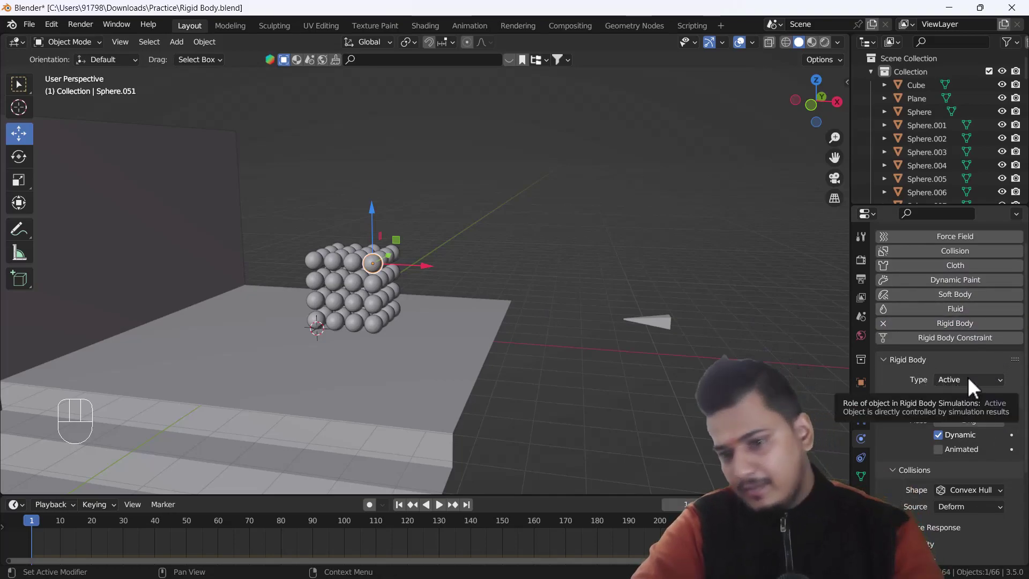
{"action": "left_click", "coordinate": [965, 488]}
{"action": "left_click", "coordinate": [958, 460]}
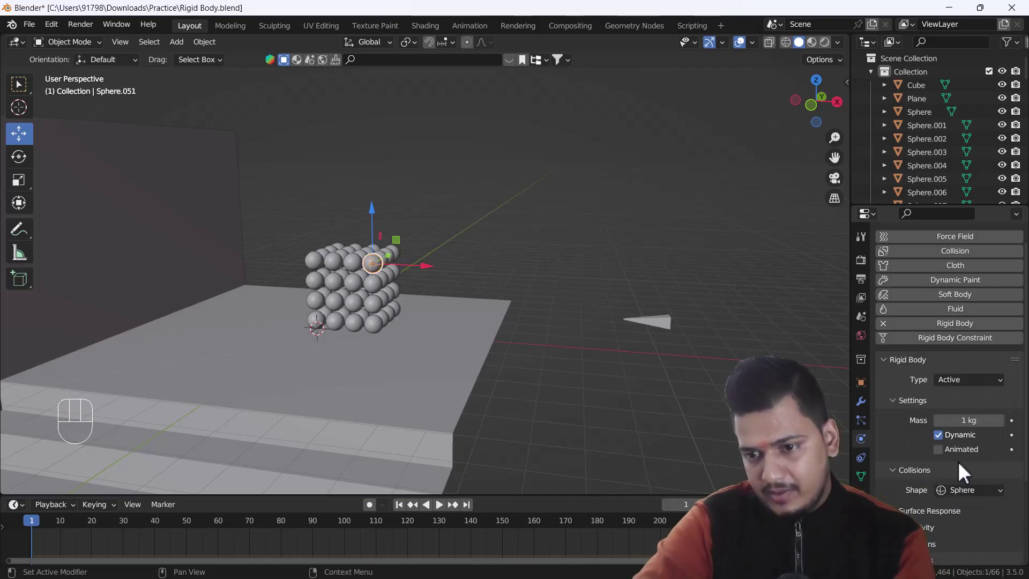
{"action": "scroll", "coordinate": [986, 493], "scroll_direction": "down", "scroll_amount": 3}
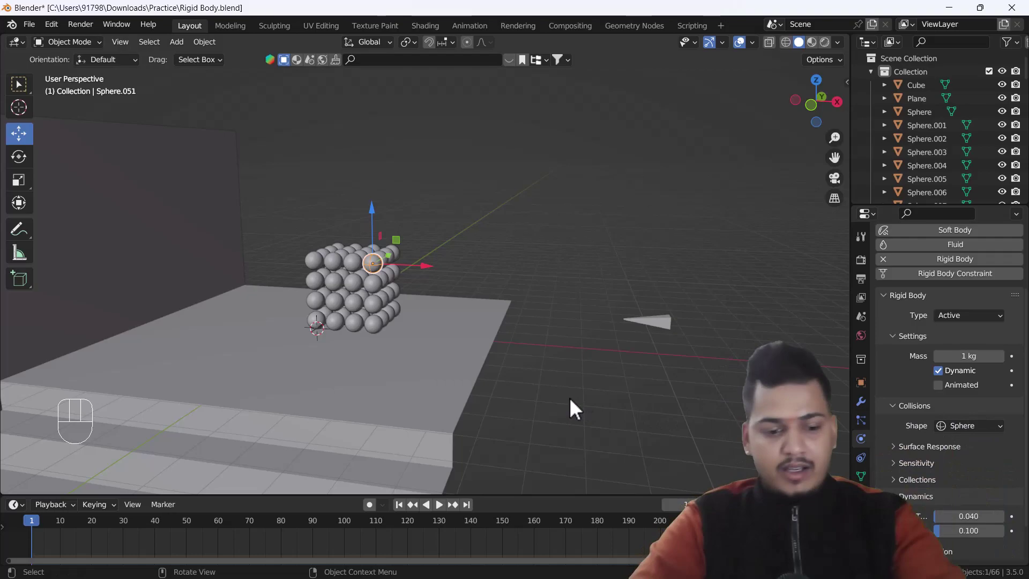
Step: Select all the spheres, excluding the Plane, with Sphere.051 as the active object
{"action": "middle_click_drag", "start_coordinate": [409, 333], "coordinate": [351, 313]}
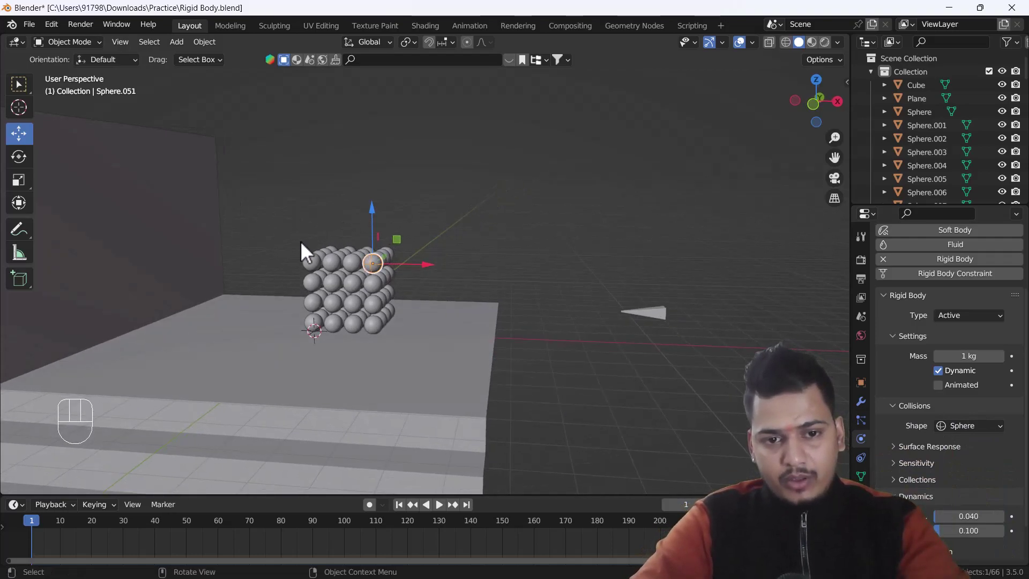
{"action": "left_click_drag", "start_coordinate": [276, 202], "coordinate": [407, 323]}
{"action": "left_click", "coordinate": [475, 399], "text": "ctrl"}
{"action": "scroll", "coordinate": [429, 255], "scroll_direction": "up", "scroll_amount": 3}
{"action": "left_click", "coordinate": [342, 256], "text": "shift"}
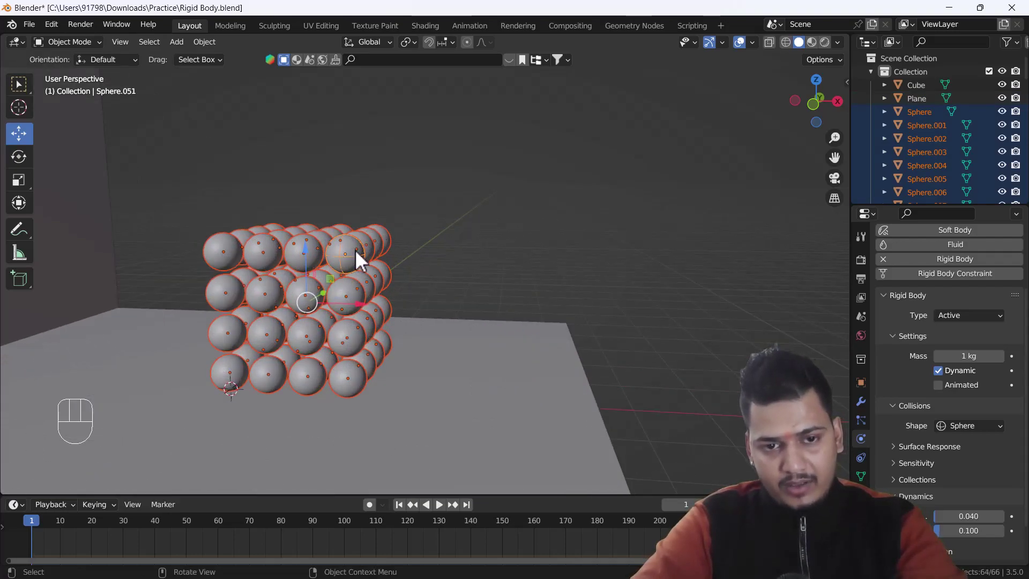
Step: Copy Sphere.051's rigid body settings to all selected spheres with Copy from Active
{"action": "left_click", "coordinate": [211, 38]}
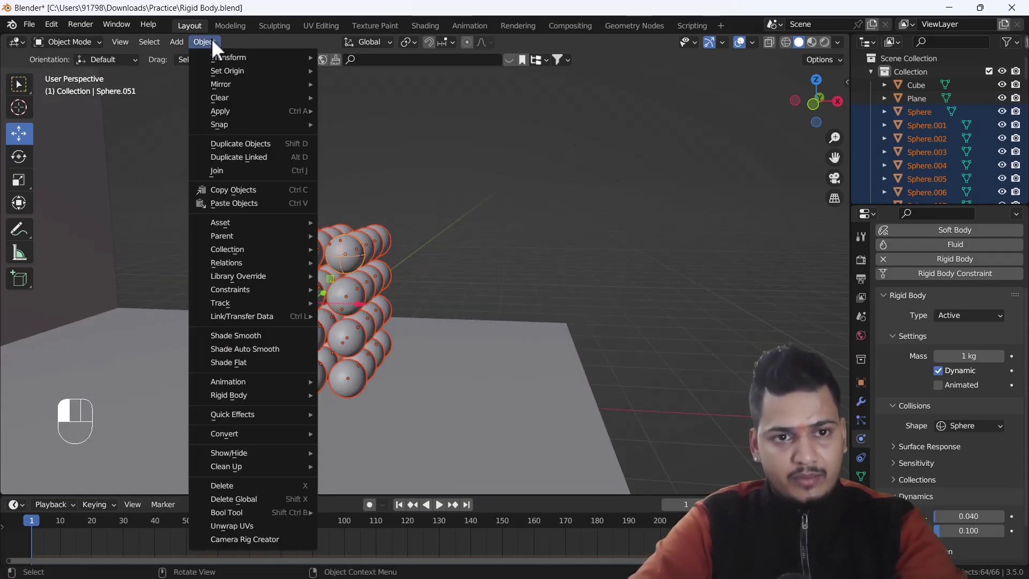
{"action": "mouse_move", "coordinate": [246, 395]}
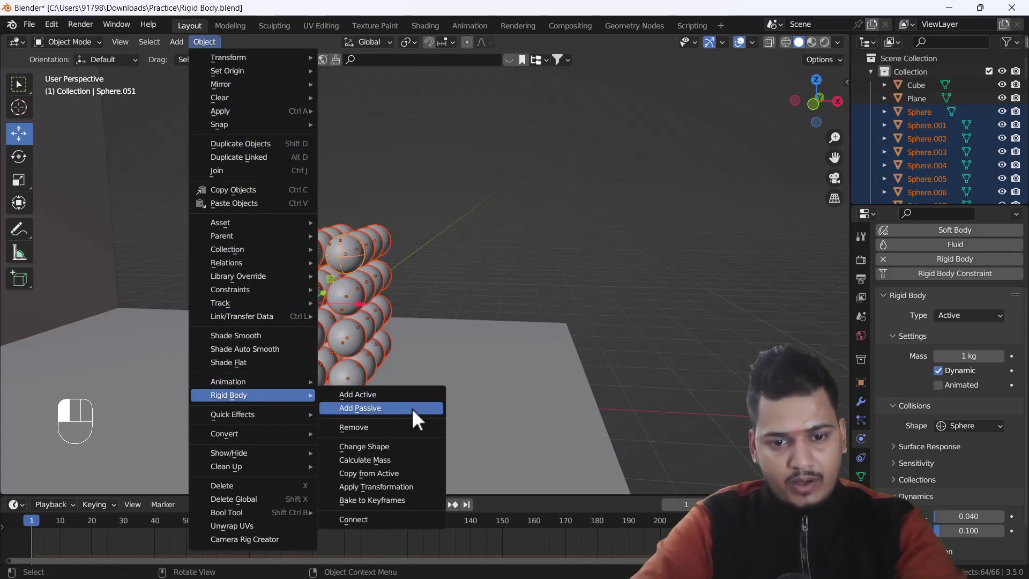
{"action": "left_click", "coordinate": [382, 474]}
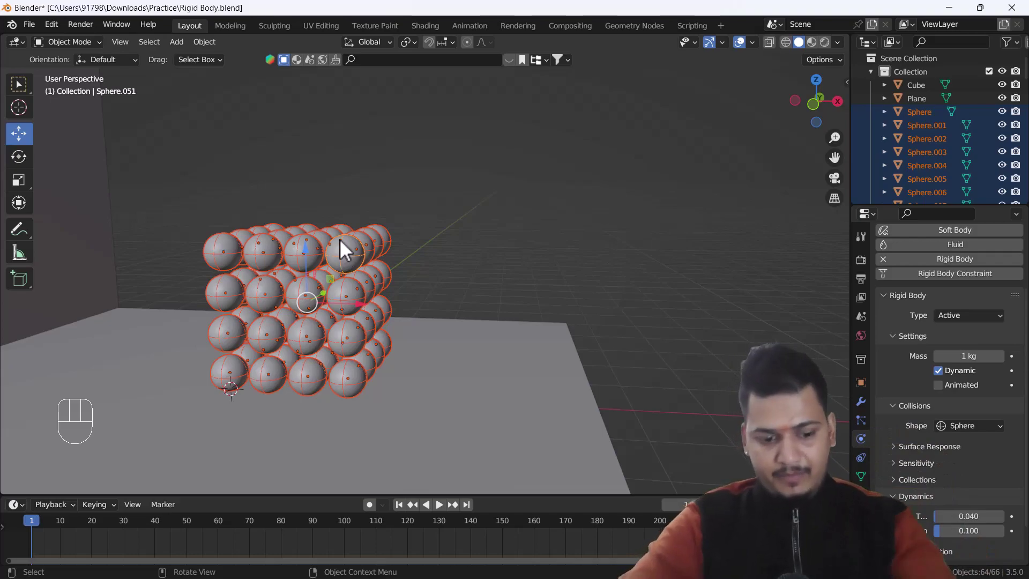
{"action": "scroll", "coordinate": [339, 252], "scroll_direction": "down", "scroll_amount": 5}
Step: Play the simulation to watch the 64 spheres scatter, then stop and rewind to frame 1
{"action": "middle_click_drag", "start_coordinate": [339, 282], "coordinate": [350, 277], "text": "shift"}
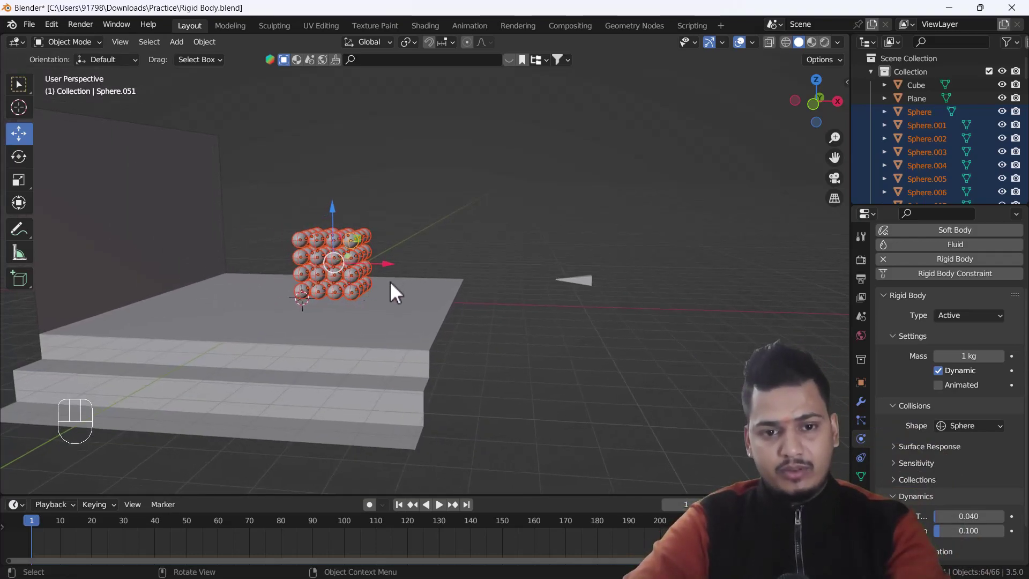
{"action": "key", "text": "space"}
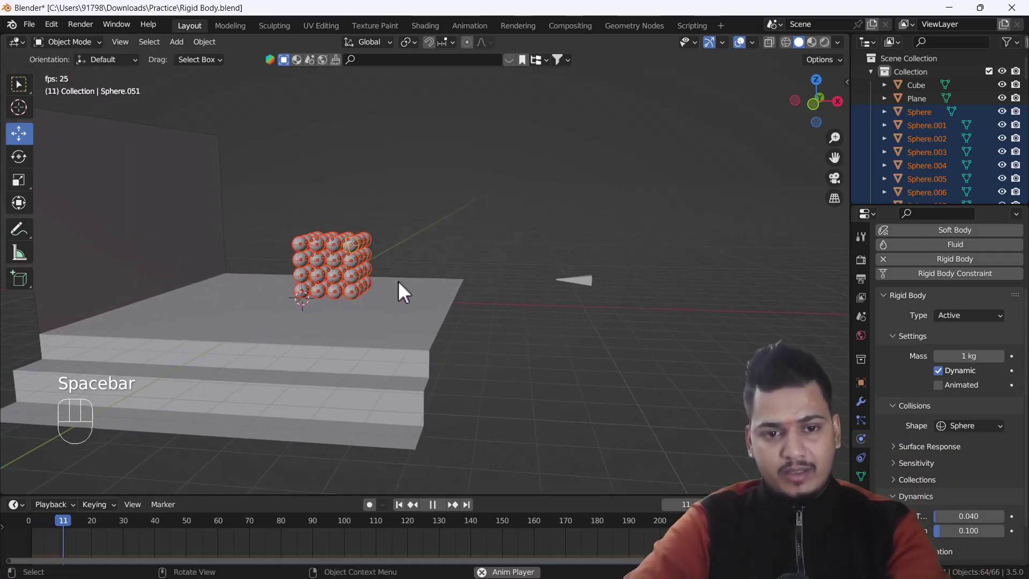
{"action": "left_click", "coordinate": [440, 253]}
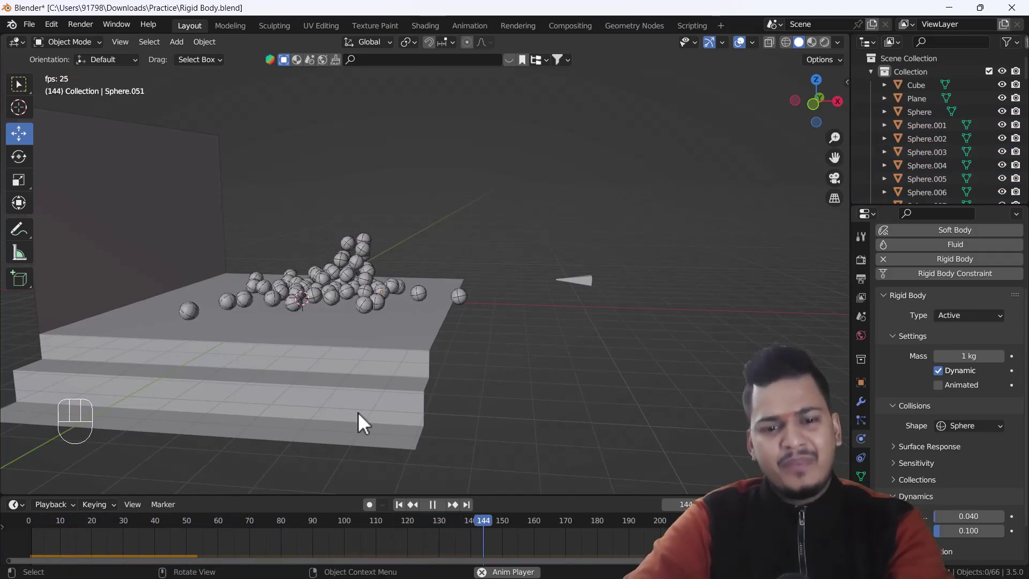
{"action": "key", "text": "space"}
{"action": "left_click", "coordinate": [399, 502]}
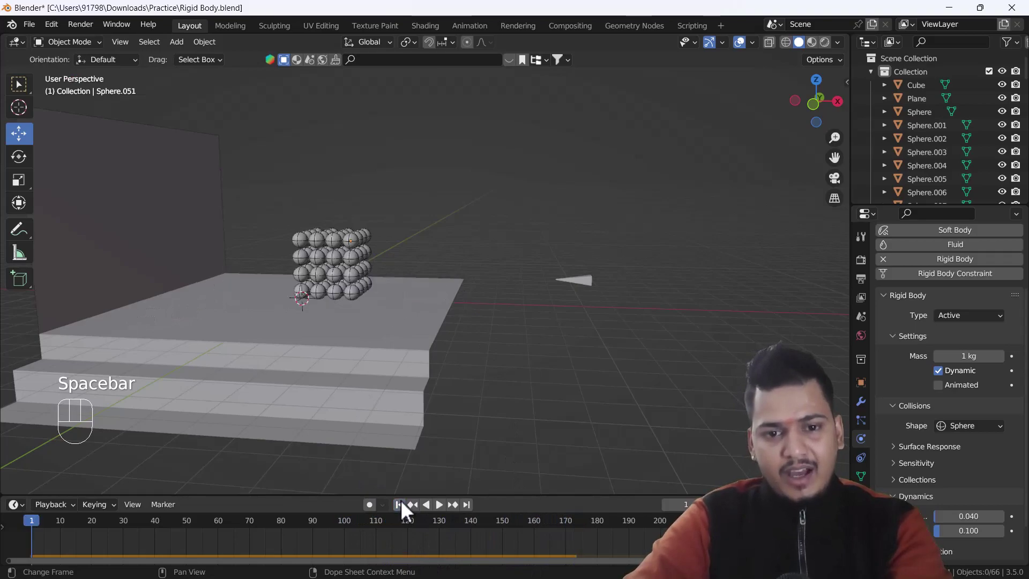
Step: Select the small Cube and give it a Passive rigid body with Animated enabled
{"action": "left_click", "coordinate": [583, 281]}
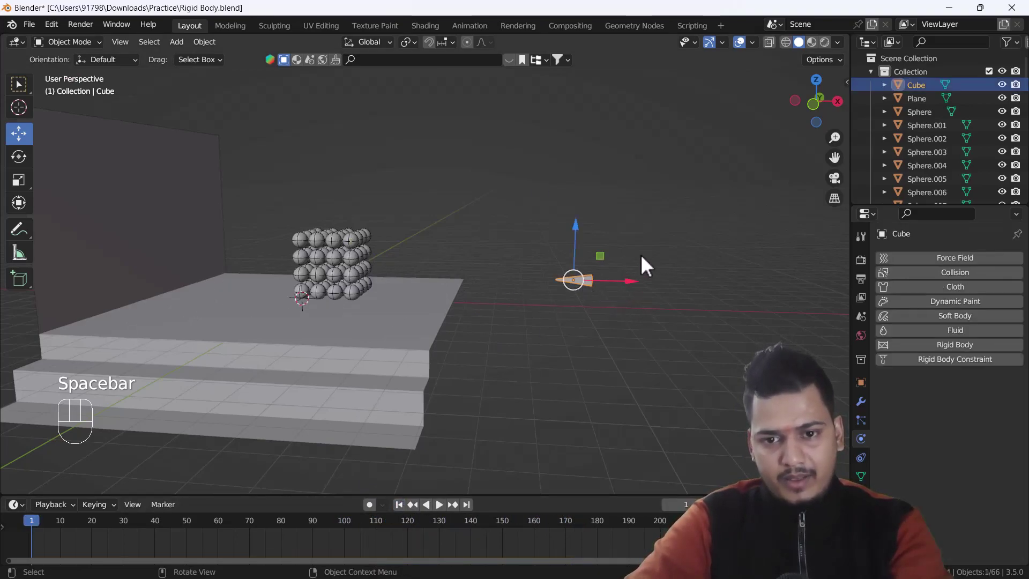
{"action": "middle_click_drag", "start_coordinate": [590, 294], "coordinate": [498, 333]}
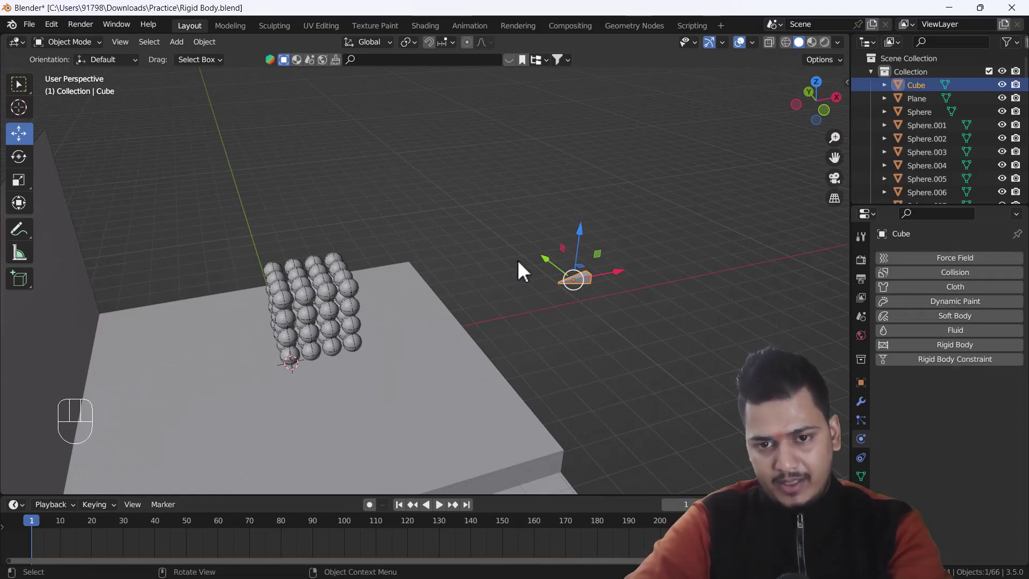
{"action": "middle_click_drag", "start_coordinate": [596, 312], "coordinate": [559, 308]}
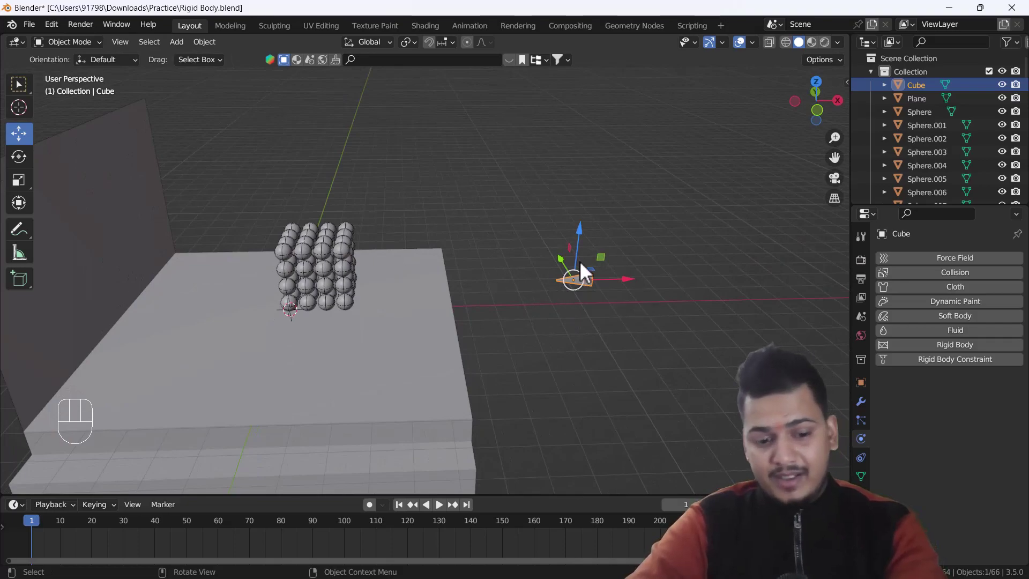
{"action": "middle_click_drag", "start_coordinate": [621, 295], "coordinate": [626, 230], "text": "shift"}
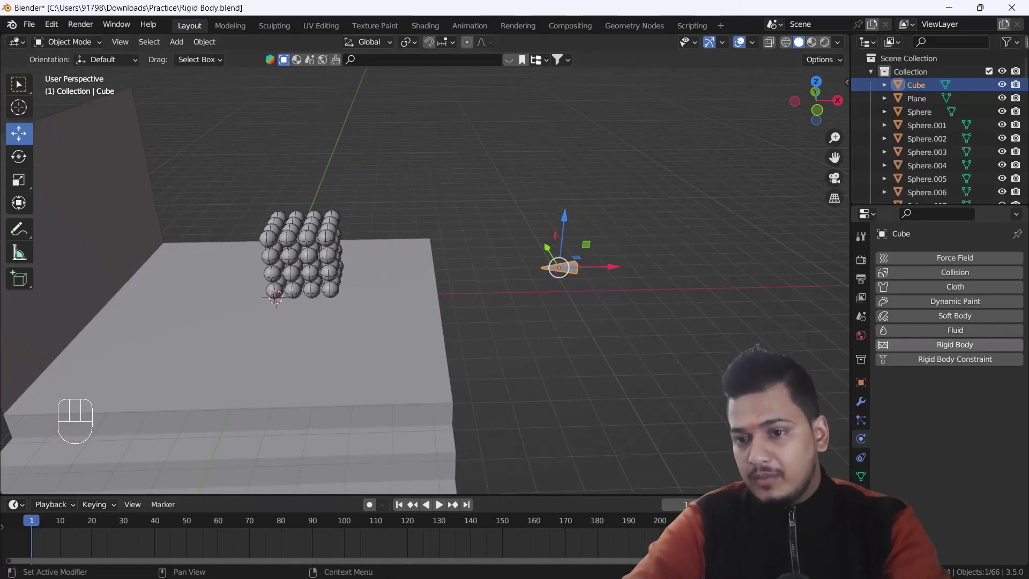
{"action": "left_click", "coordinate": [962, 345]}
{"action": "left_click", "coordinate": [971, 402]}
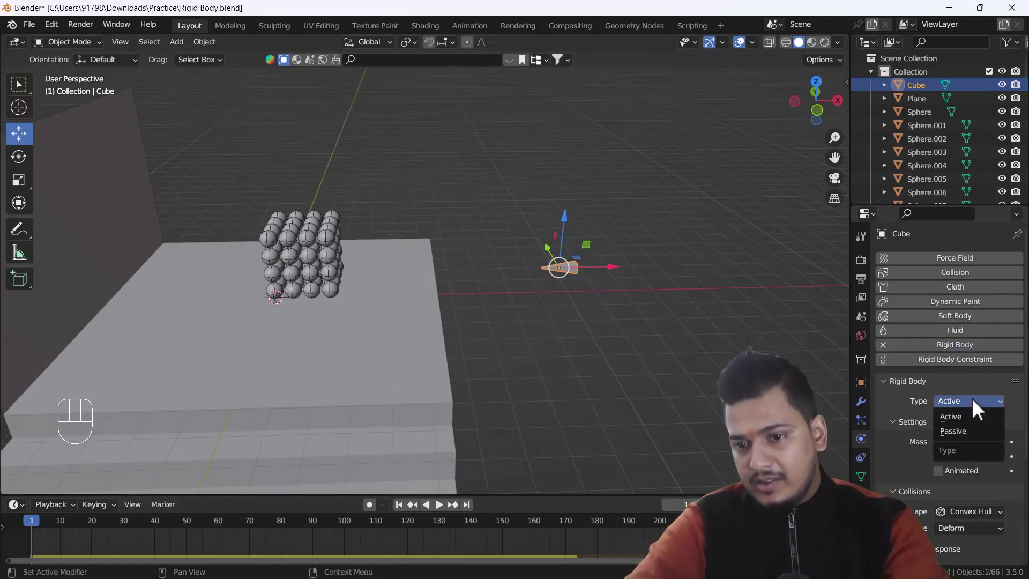
{"action": "left_click", "coordinate": [979, 417]}
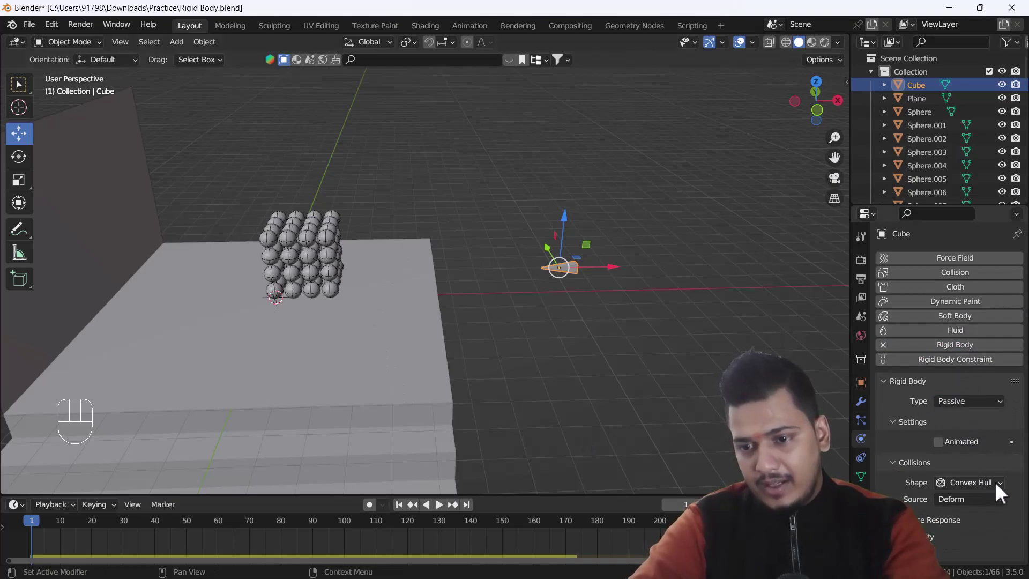
{"action": "left_click", "coordinate": [937, 441]}
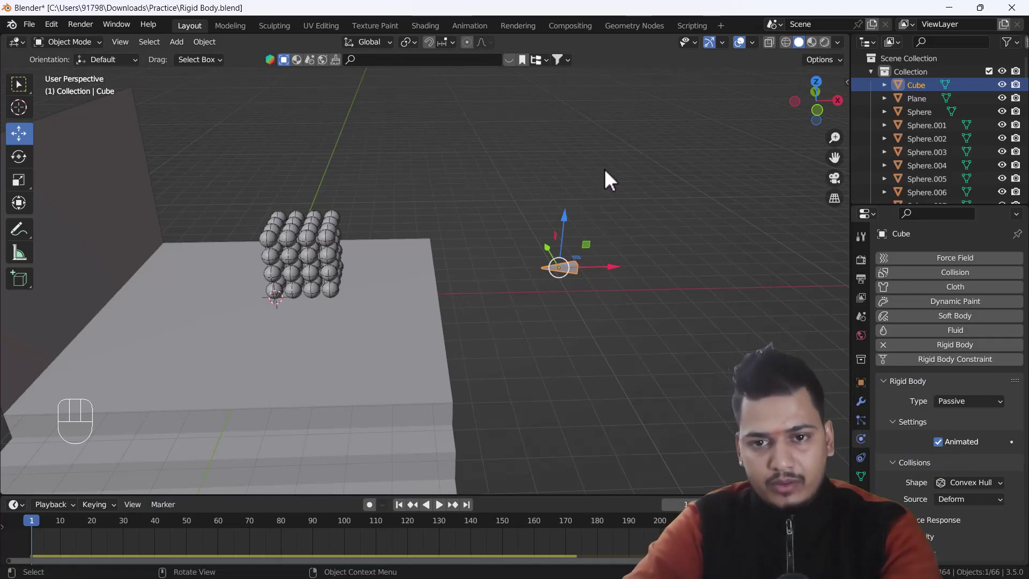
Step: Keyframe the Cube's location at frame 1, then slide it far left and key it at frame 30
{"action": "key", "text": "i"}
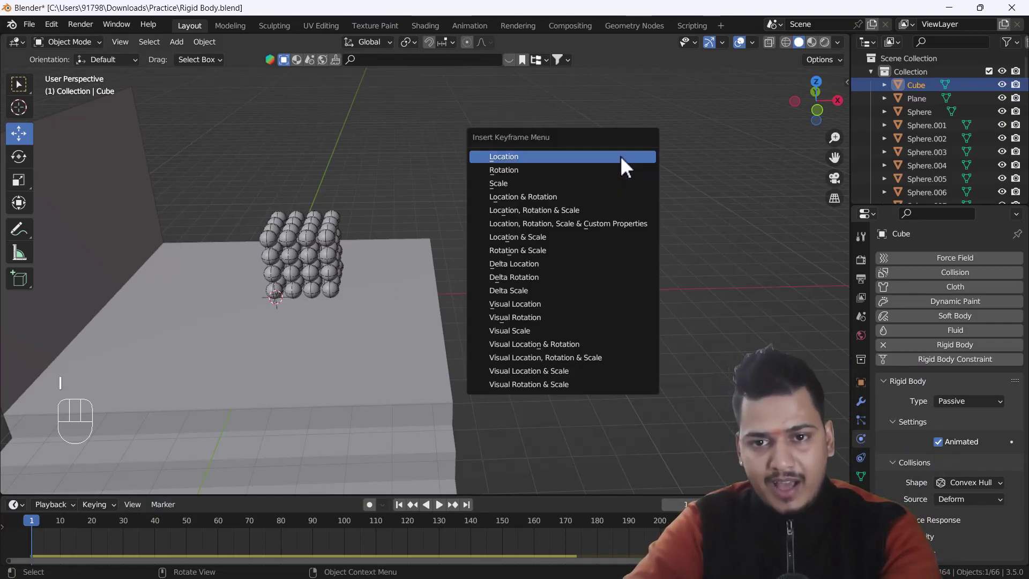
{"action": "left_click", "coordinate": [517, 158]}
{"action": "left_click_drag", "start_coordinate": [33, 517], "coordinate": [125, 533], "text": "shift"}
{"action": "left_click_drag", "start_coordinate": [610, 264], "coordinate": [74, 283]}
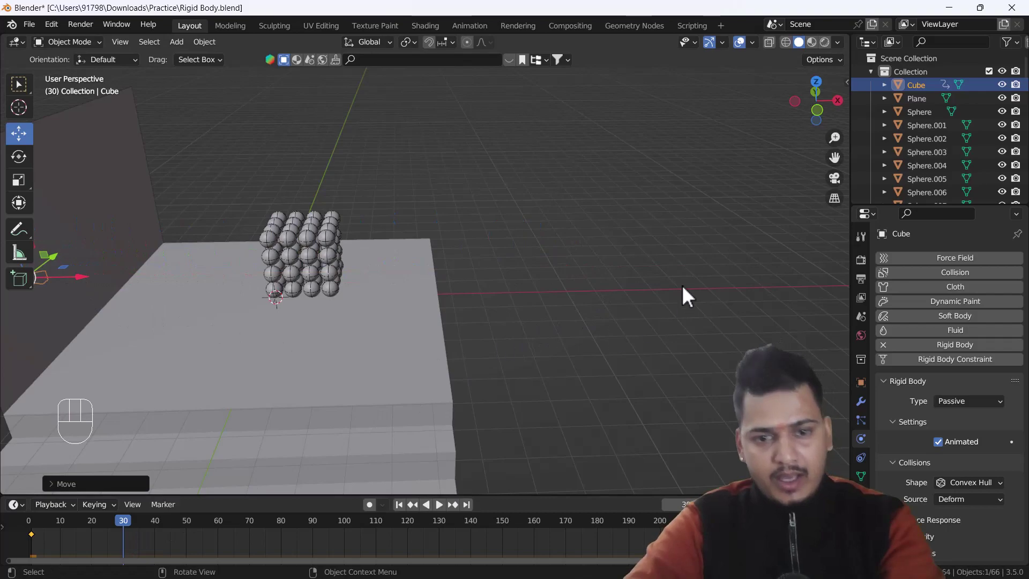
{"action": "key", "text": "i"}
{"action": "left_click", "coordinate": [628, 241]}
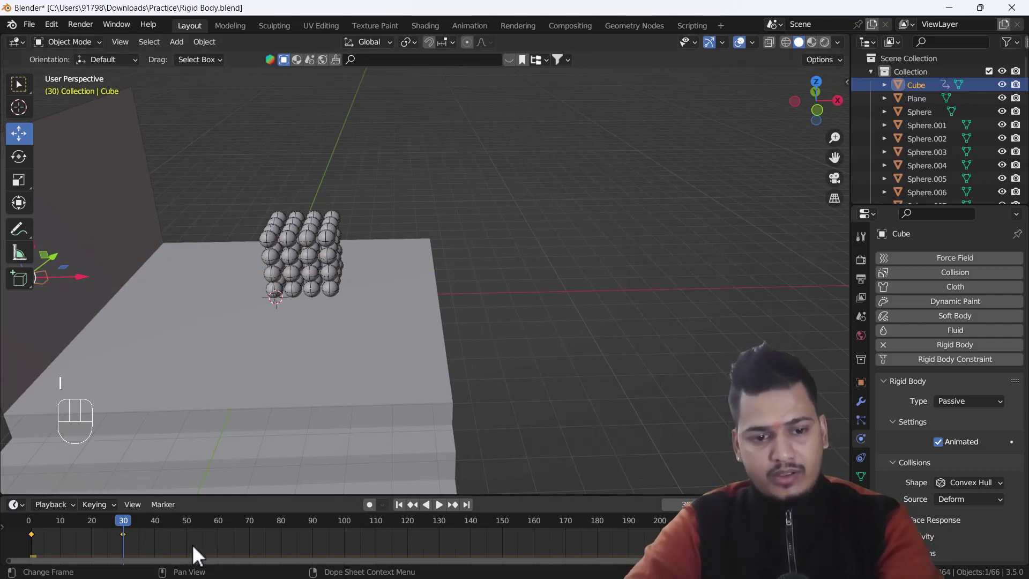
Step: Rewind to frame 1, deselect the Cube, and play the simulation to preview it
{"action": "left_click", "coordinate": [399, 504]}
{"action": "left_click", "coordinate": [675, 259]}
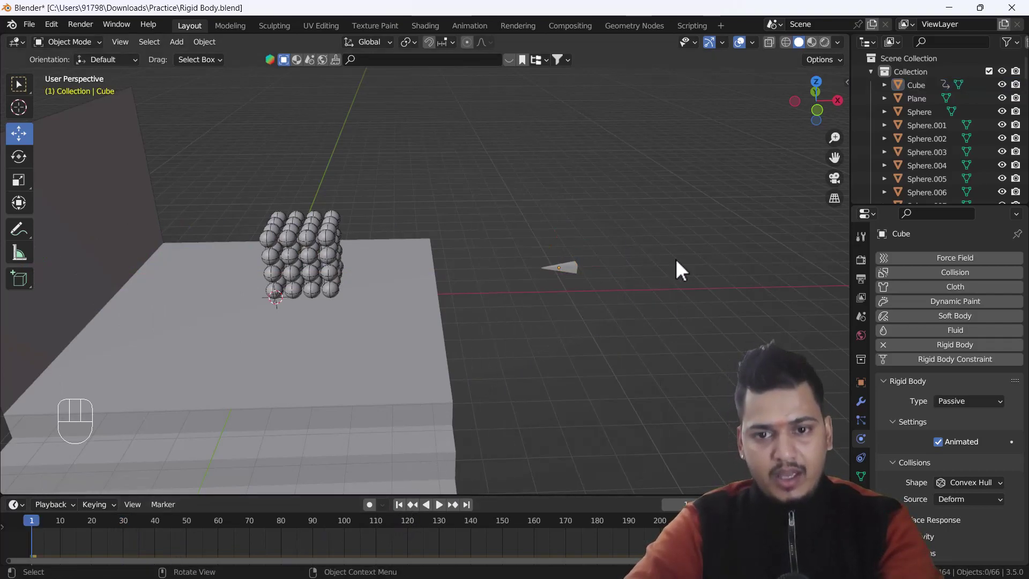
{"action": "key", "text": "space"}
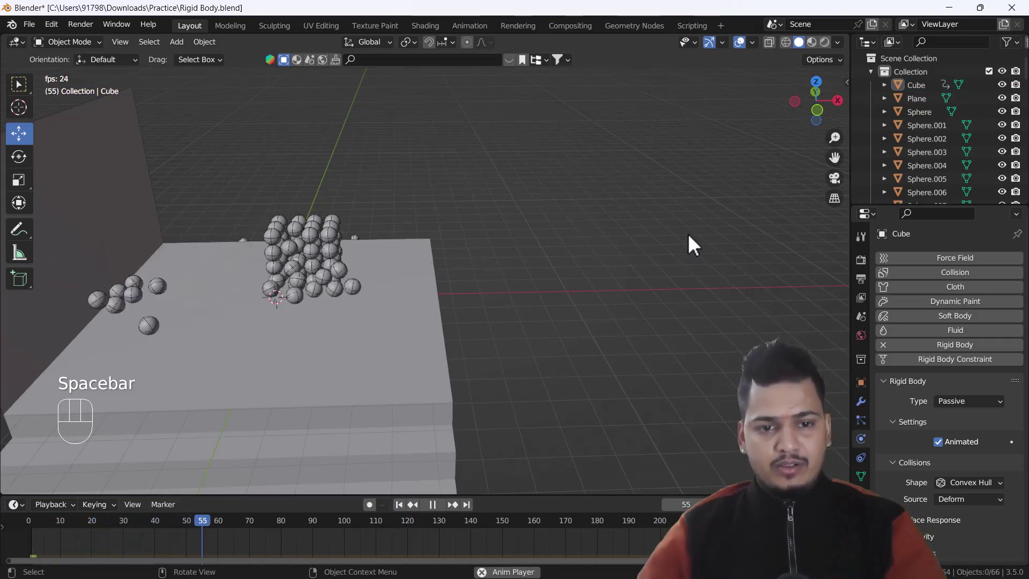
{"action": "key", "text": "space"}
{"action": "left_click", "coordinate": [399, 503]}
{"action": "key", "text": "grave"}
Step: From top view, select all sixteen top spheres and nudge them slightly down along Y
{"action": "left_click", "coordinate": [410, 210]}
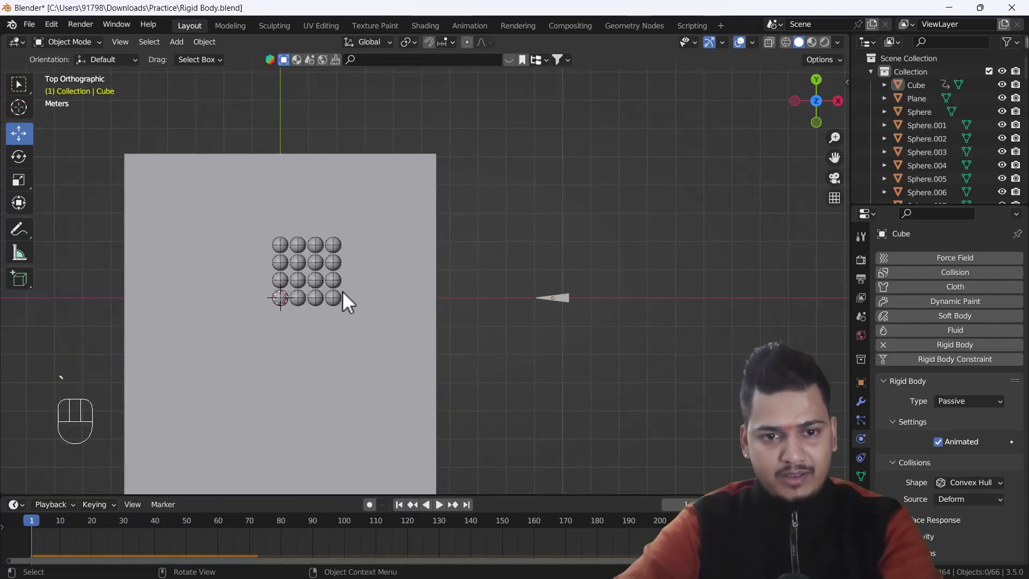
{"action": "left_click_drag", "start_coordinate": [254, 224], "coordinate": [344, 303]}
{"action": "left_click_drag", "start_coordinate": [305, 215], "coordinate": [308, 242]}
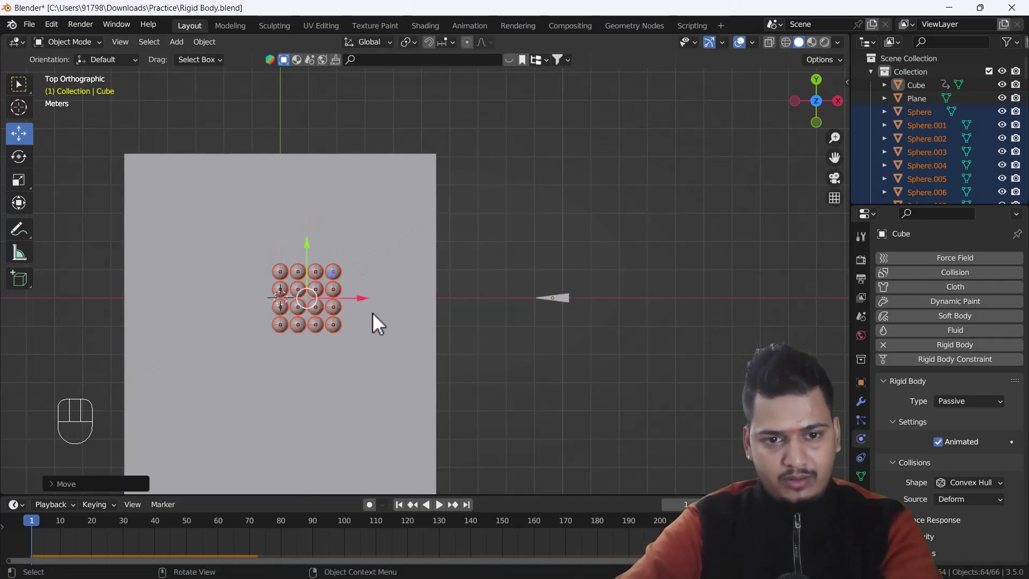
{"action": "left_click", "coordinate": [486, 352]}
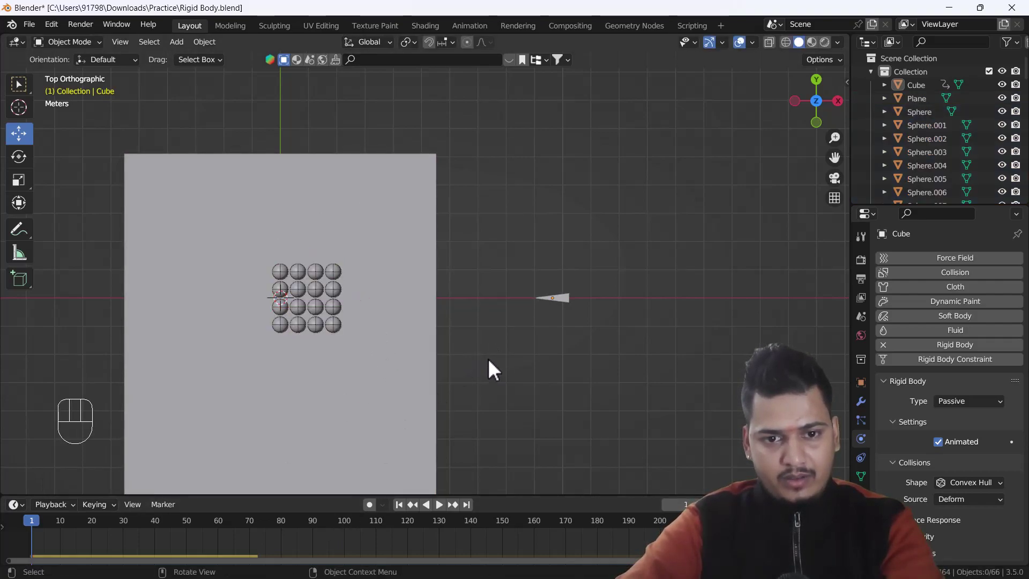
Step: Replay the simulation twice from frame 1 in perspective view, then select the Cube
{"action": "key", "text": "space"}
{"action": "key", "text": "space"}
{"action": "middle_click_drag", "start_coordinate": [481, 360], "coordinate": [474, 237]}
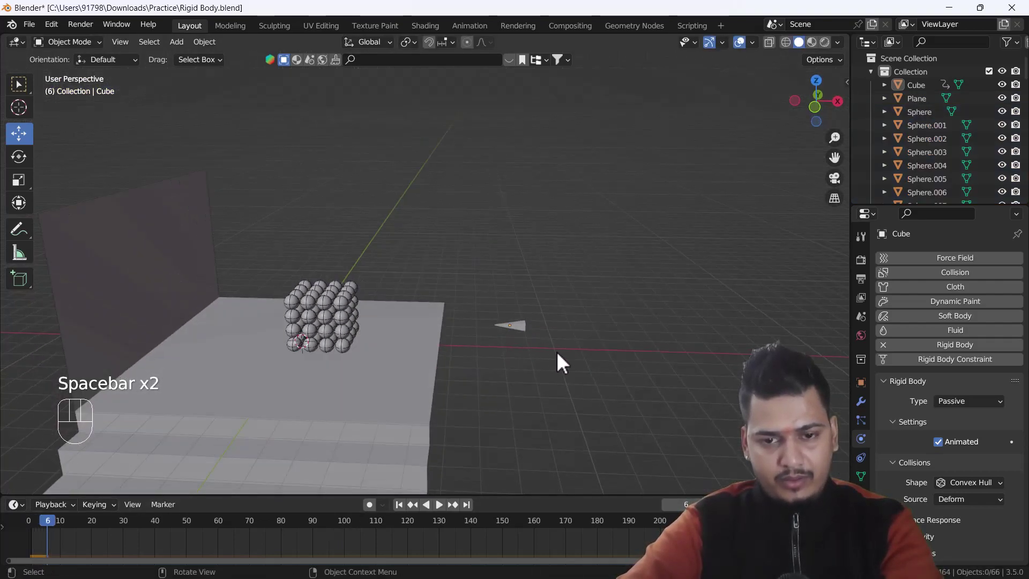
{"action": "key", "text": "space"}
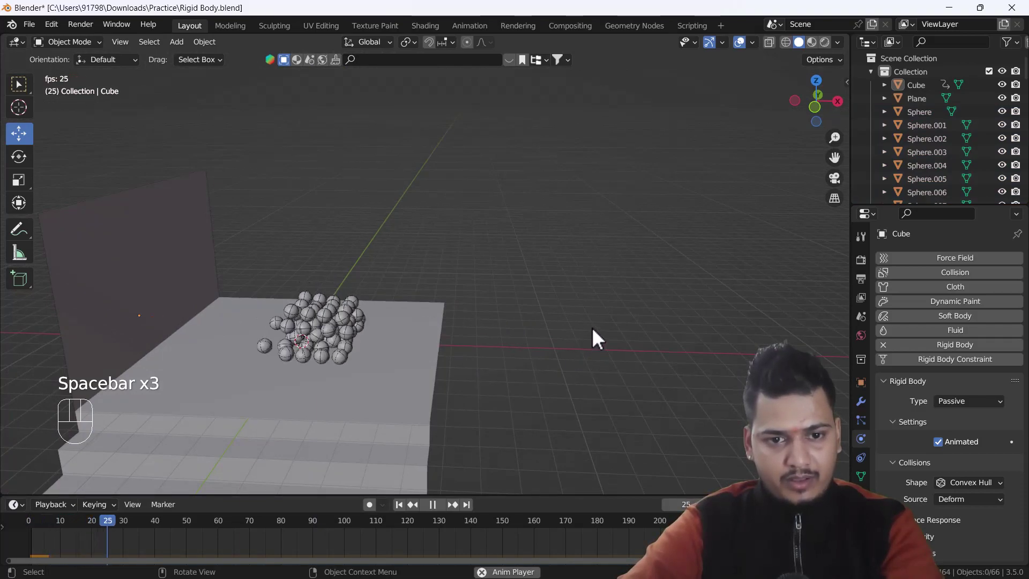
{"action": "key", "text": "space"}
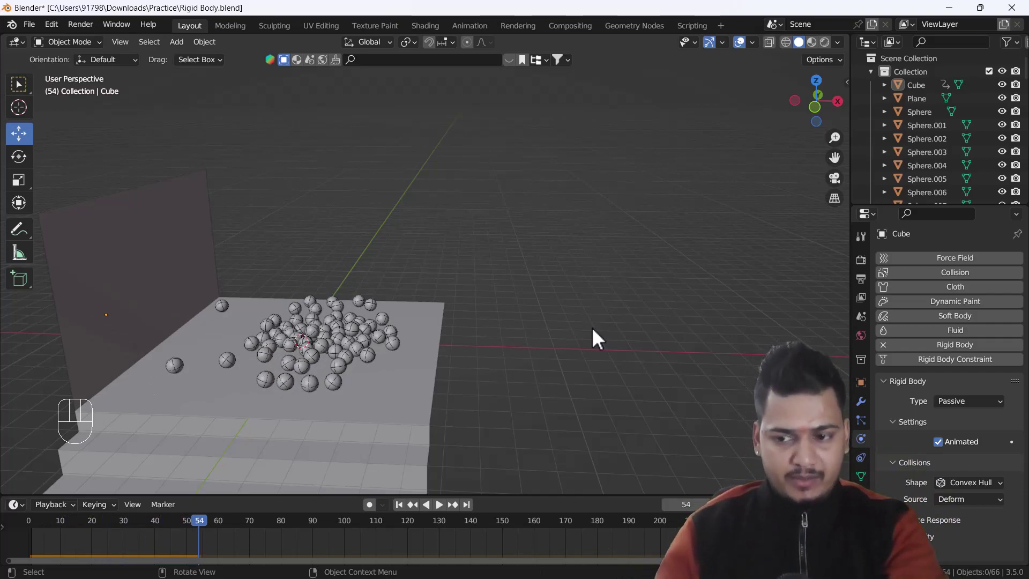
{"action": "left_click", "coordinate": [401, 504]}
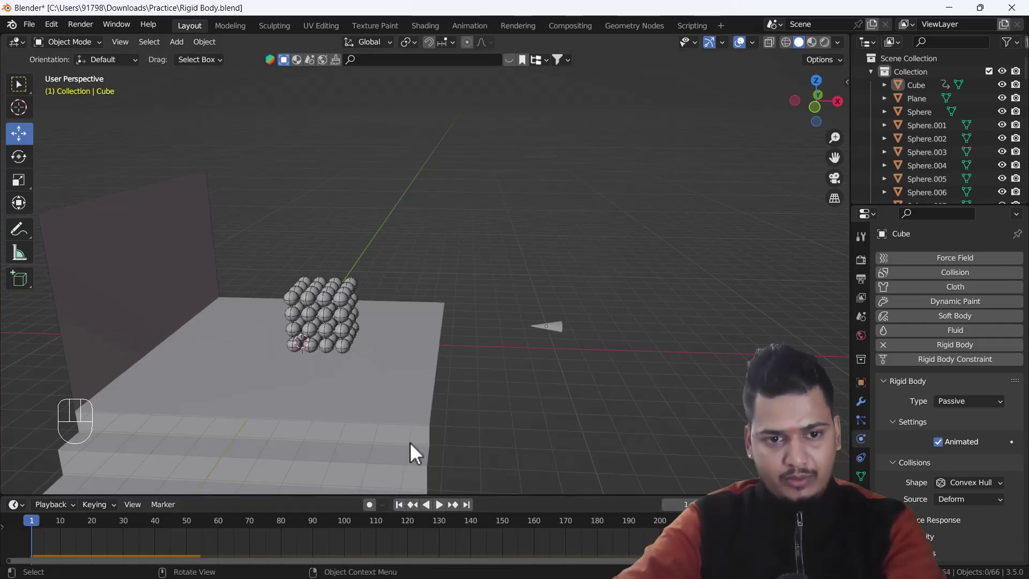
{"action": "key", "text": "space"}
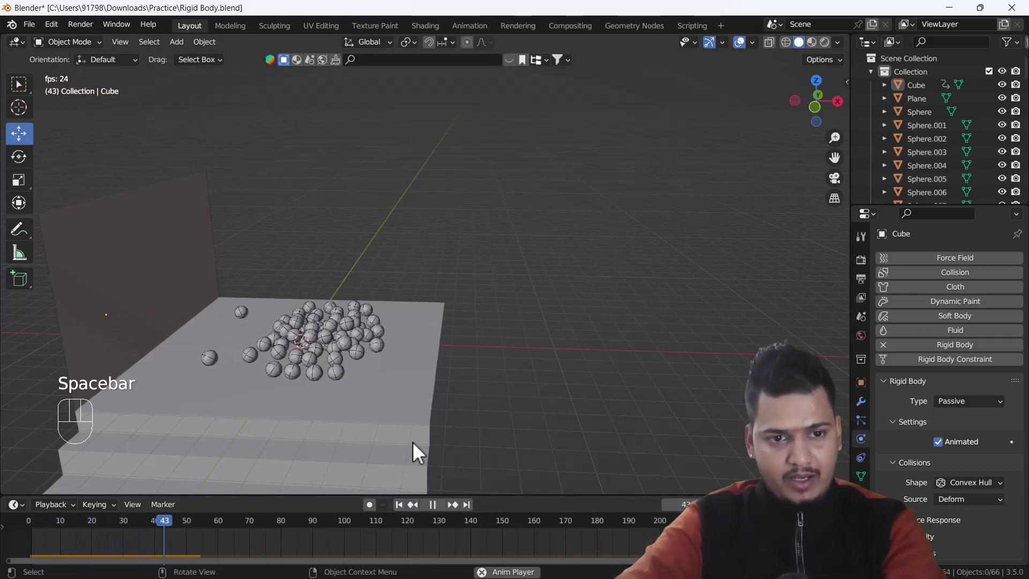
{"action": "key", "text": "space"}
{"action": "left_click", "coordinate": [402, 504]}
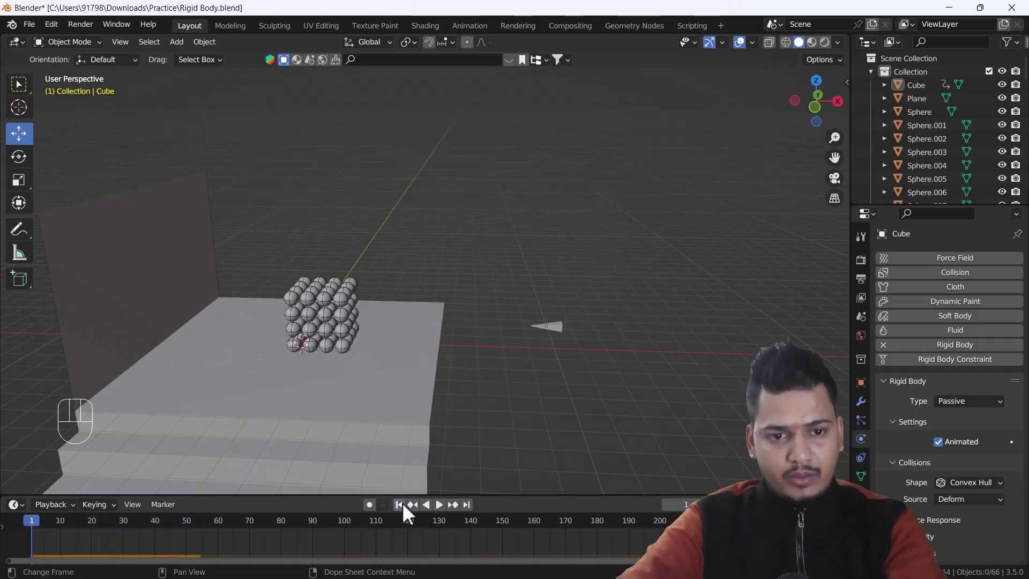
{"action": "left_click", "coordinate": [550, 320]}
Step: At frame 30, shift the Cube right along X and re-key its location
{"action": "left_click_drag", "start_coordinate": [37, 521], "coordinate": [125, 532]}
{"action": "left_click_drag", "start_coordinate": [151, 322], "coordinate": [210, 322]}
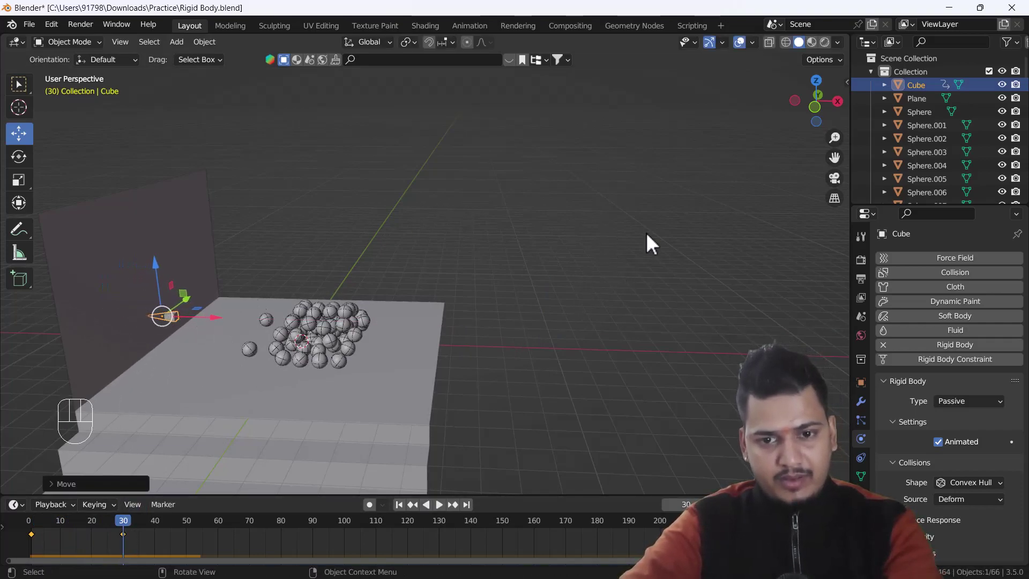
{"action": "left_click", "coordinate": [237, 549]}
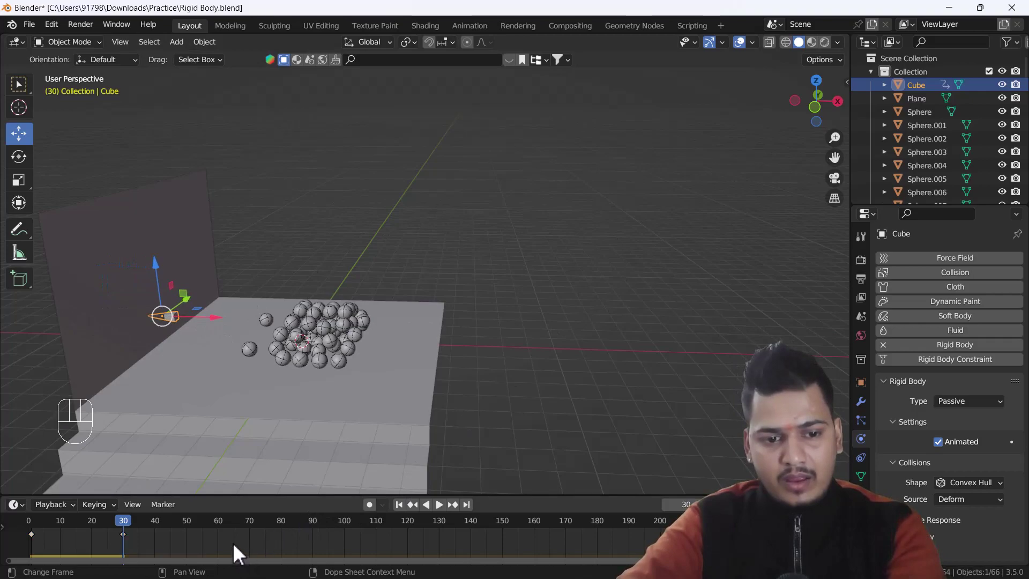
{"action": "key", "text": "i"}
{"action": "left_click", "coordinate": [679, 172]}
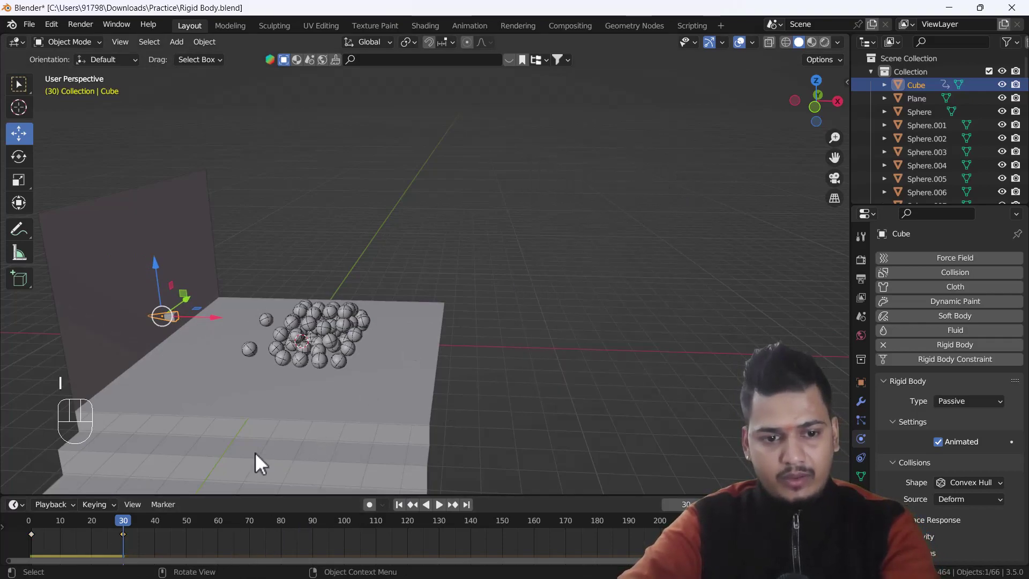
Step: Replay the simulation from frame 1, orbiting to watch spheres tumble down the stairs
{"action": "left_click", "coordinate": [398, 505]}
{"action": "key", "text": "space"}
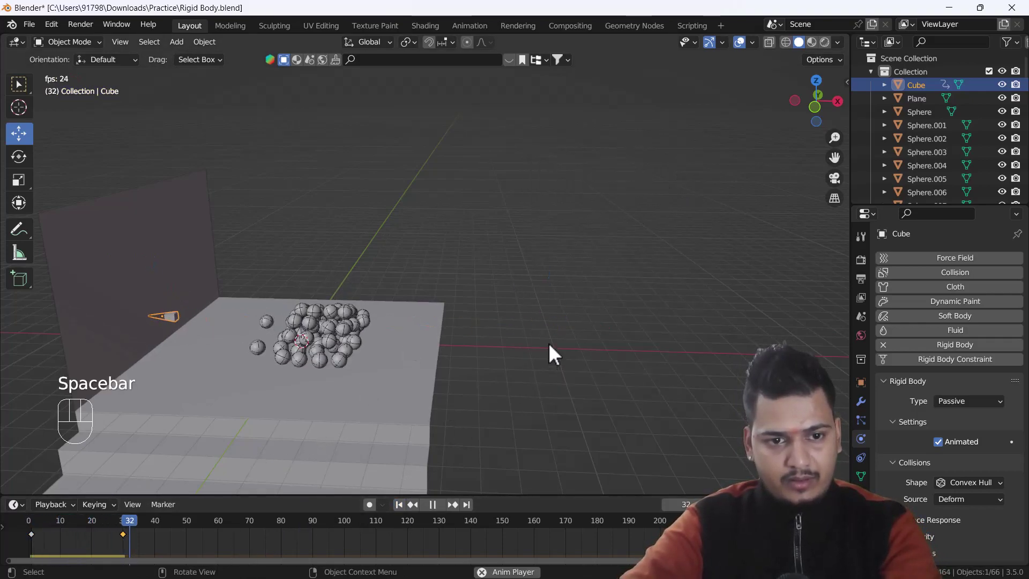
{"action": "middle_click_drag", "start_coordinate": [549, 345], "coordinate": [436, 379]}
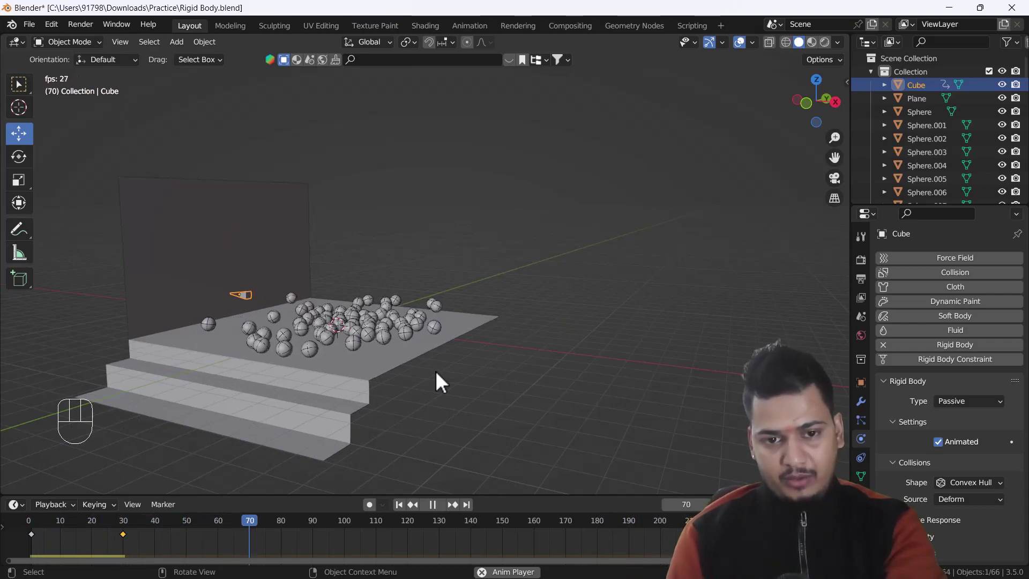
{"action": "key", "text": "space"}
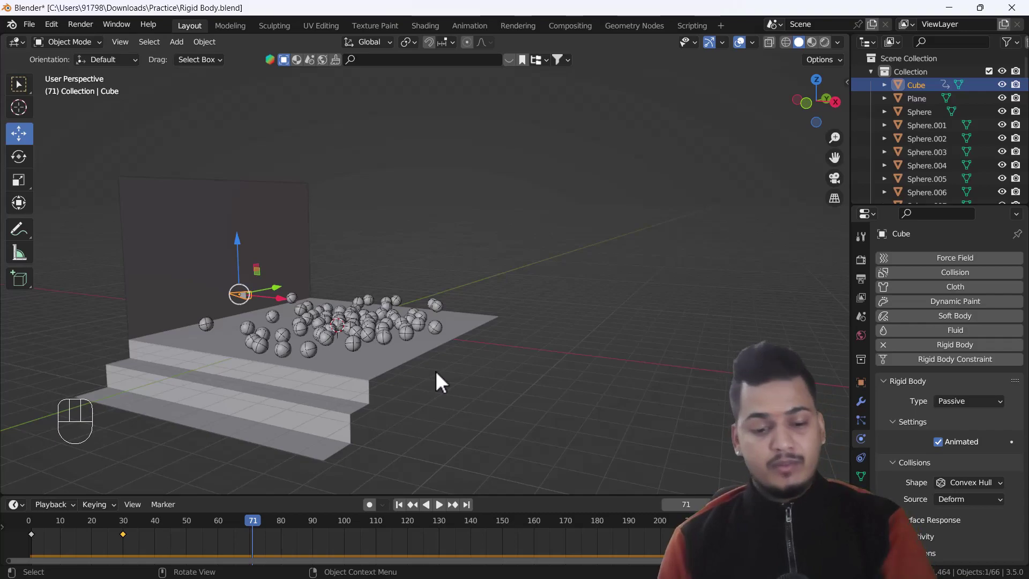
{"action": "key", "text": "space"}
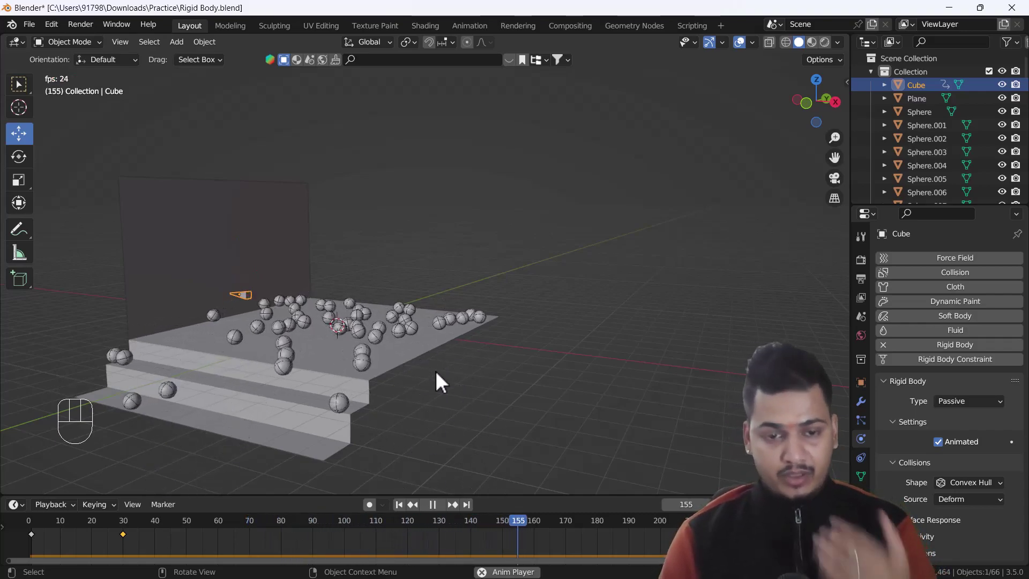
{"action": "left_click", "coordinate": [466, 253]}
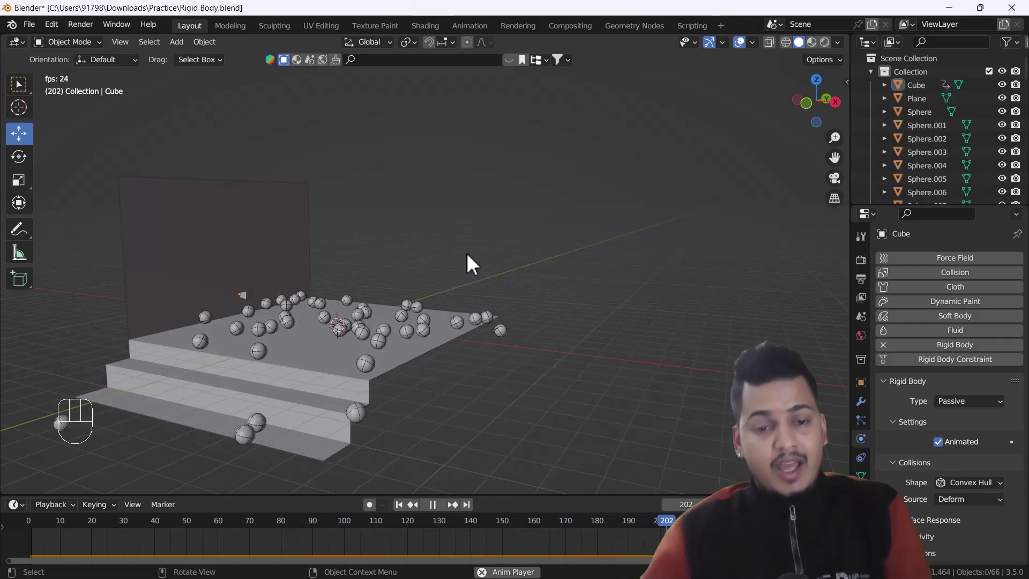